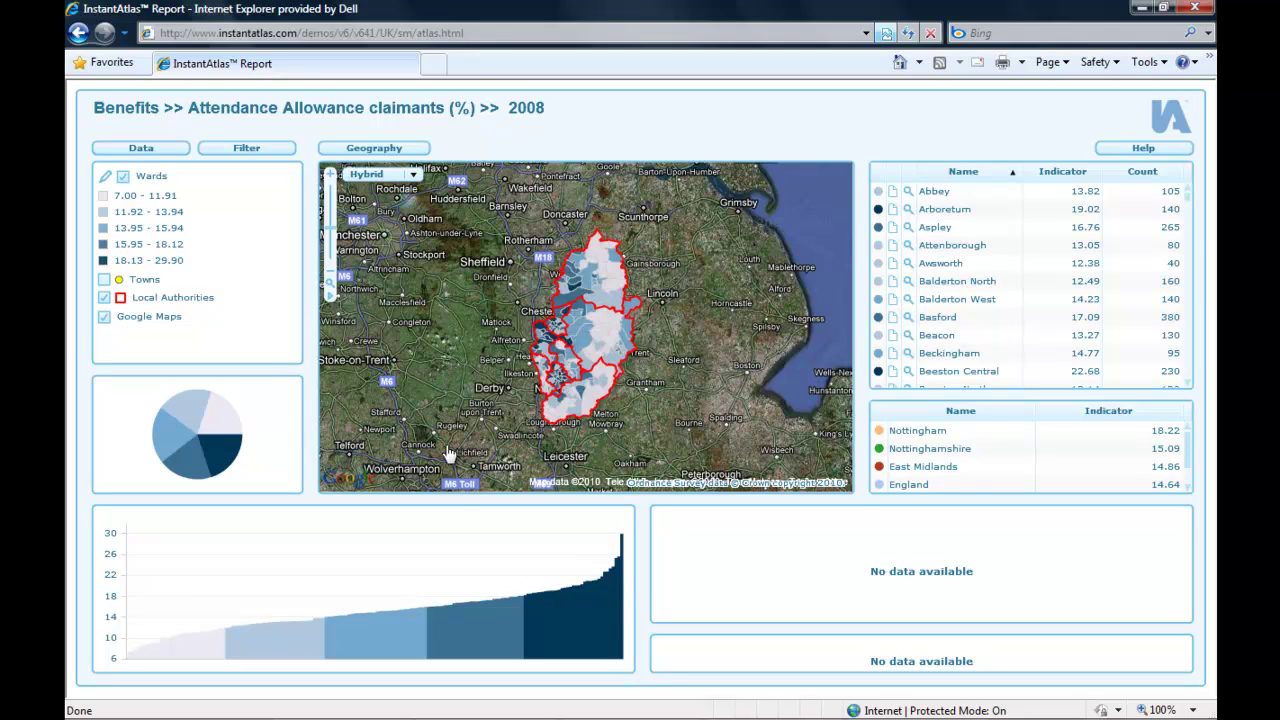
Switch to the InstantAtlas website and open the Developer Zone document "Including Parameters in an InstantAtlas Report URL"
mouse_move(428, 712)
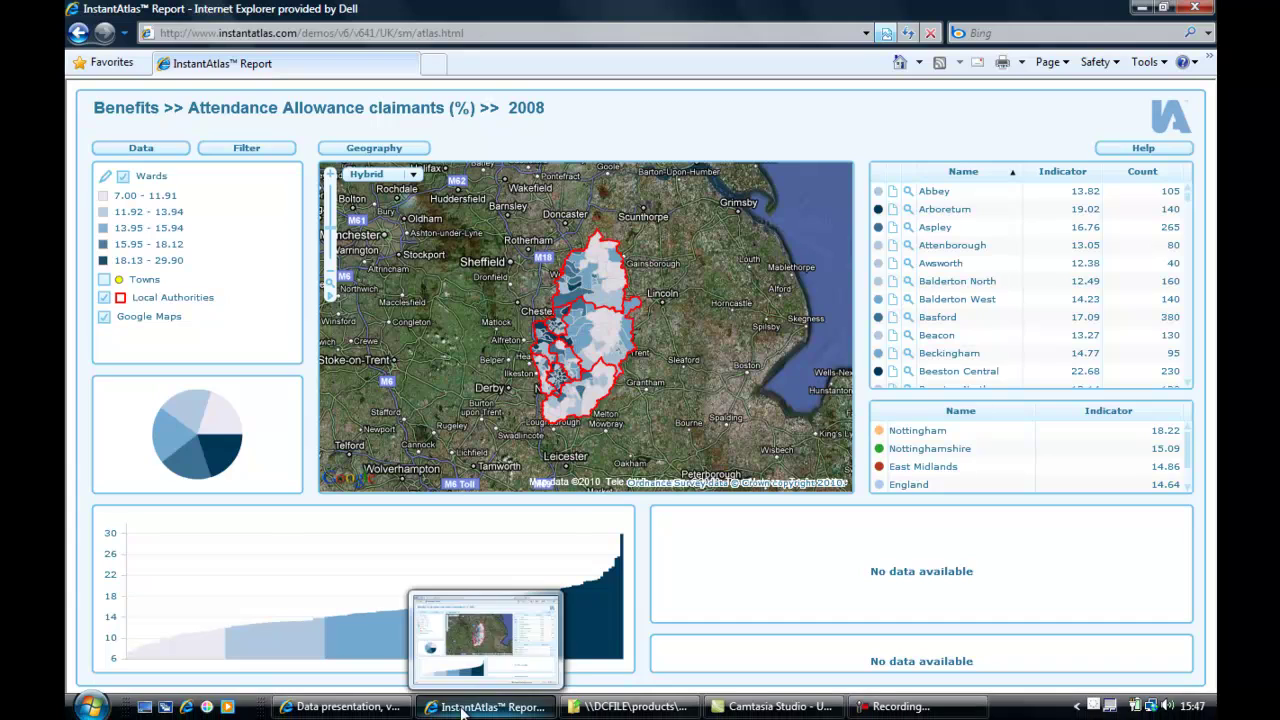
click(382, 707)
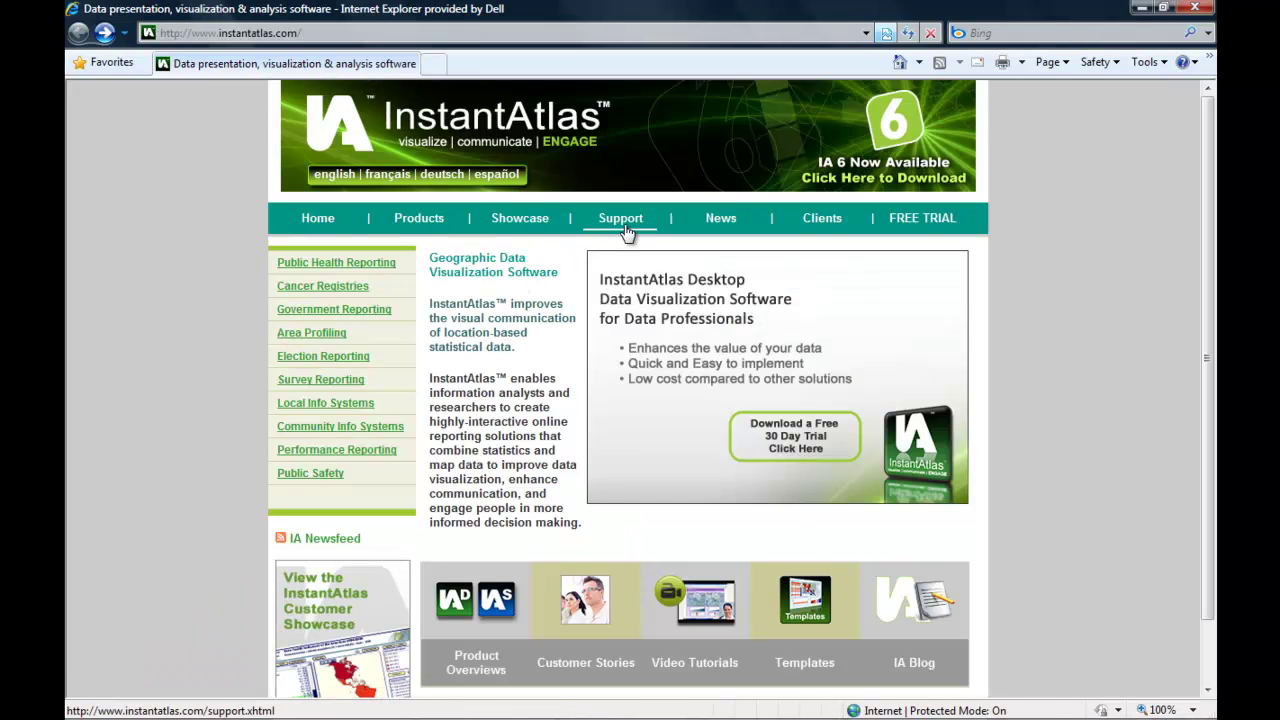
click(621, 225)
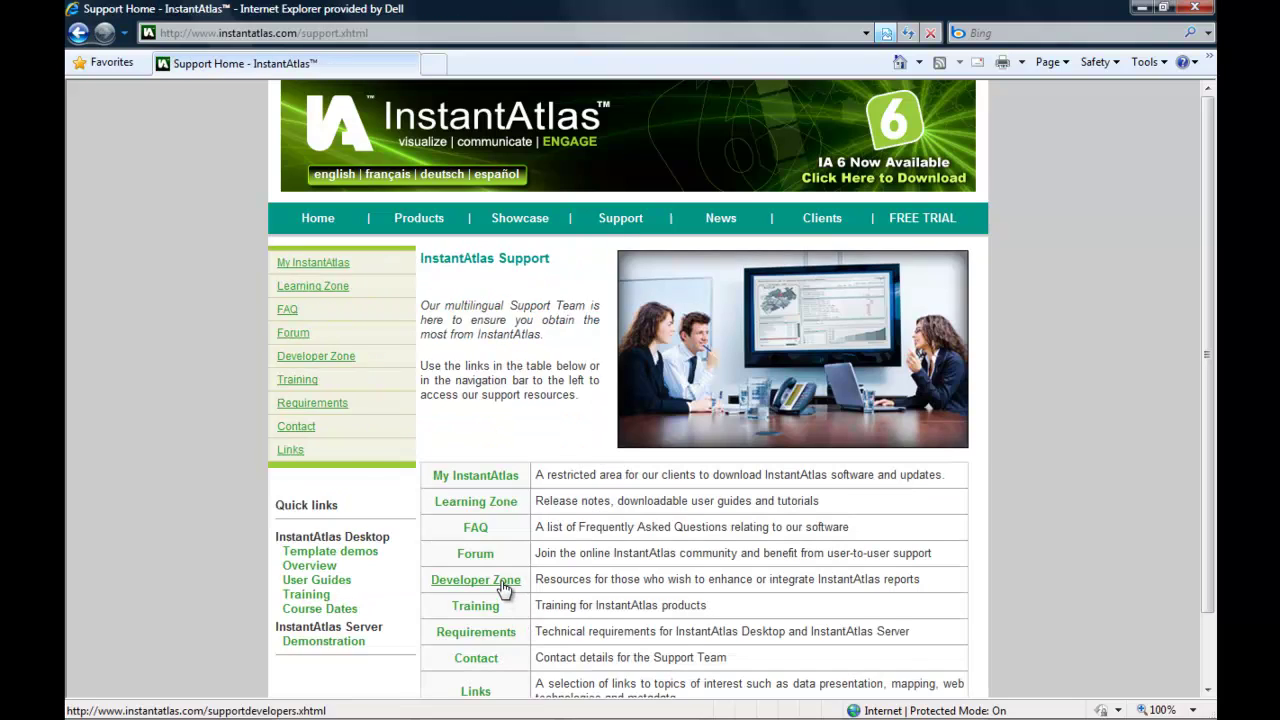
click(505, 582)
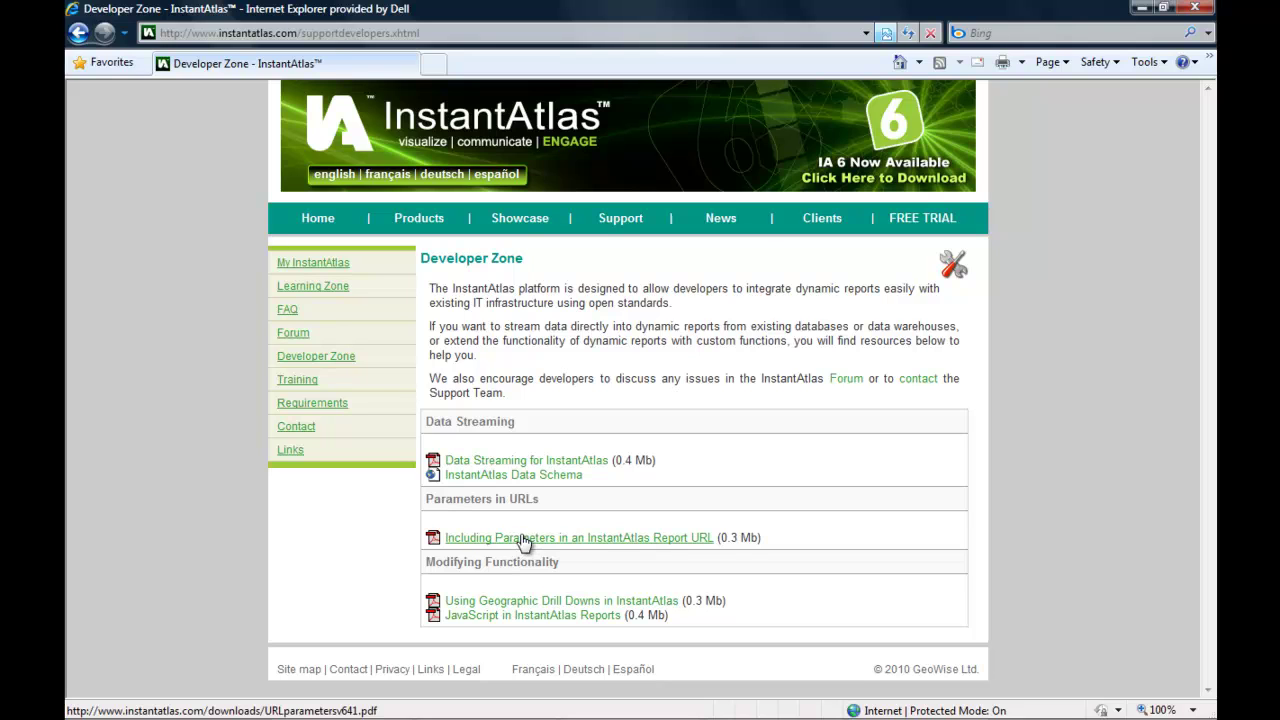
click(548, 528)
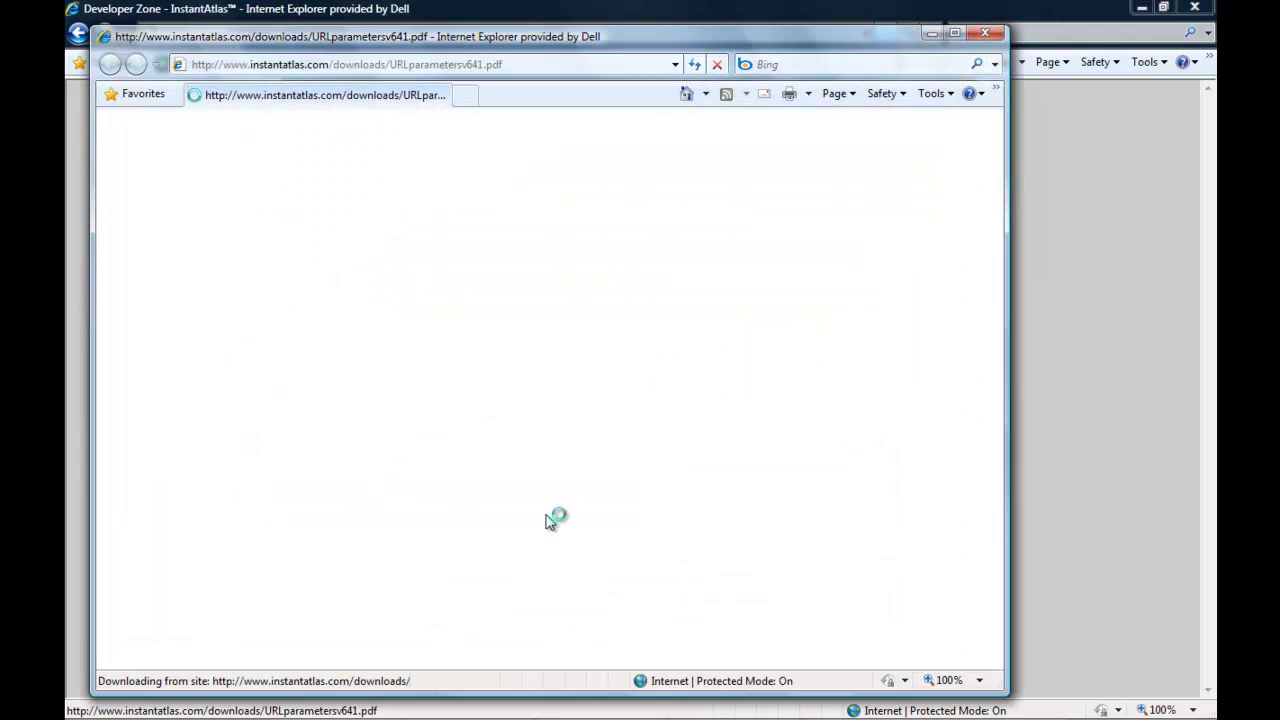
Go through the PDF's table of contents to section 2.1 on opening the report with a particular indicator and time period selected
scroll(545, 385, down, 10)
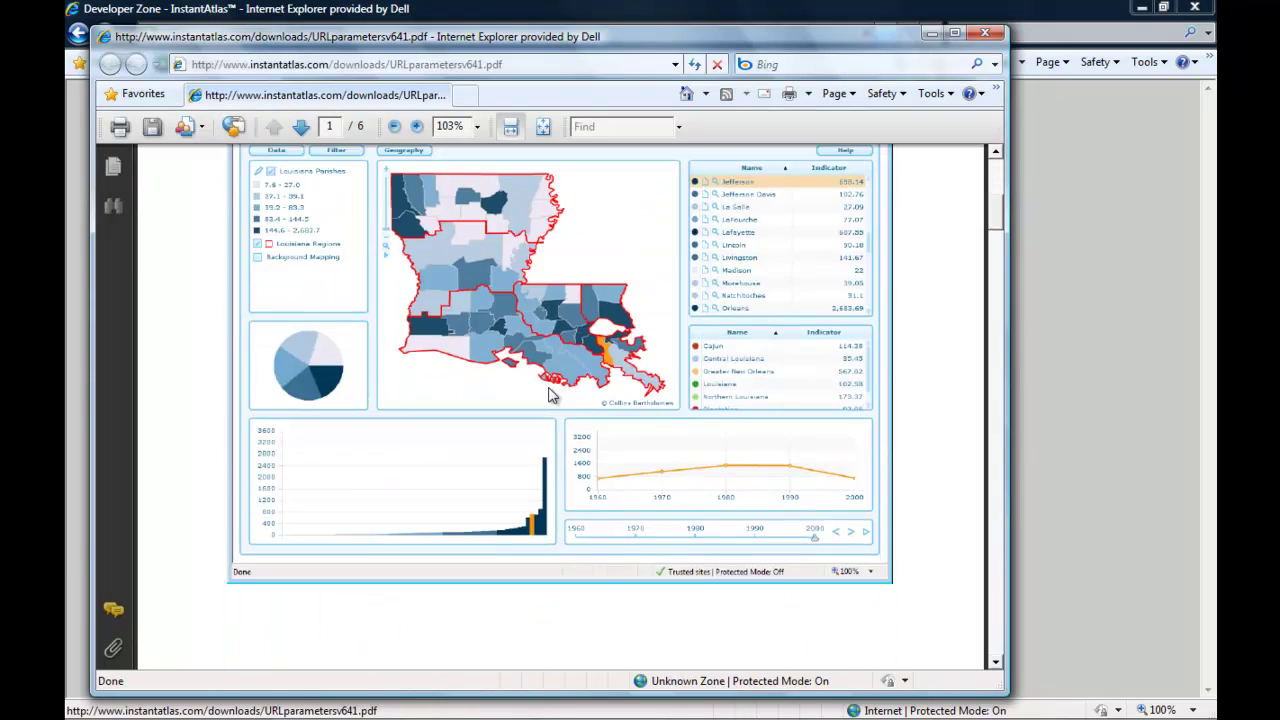
scroll(548, 391, down, 3)
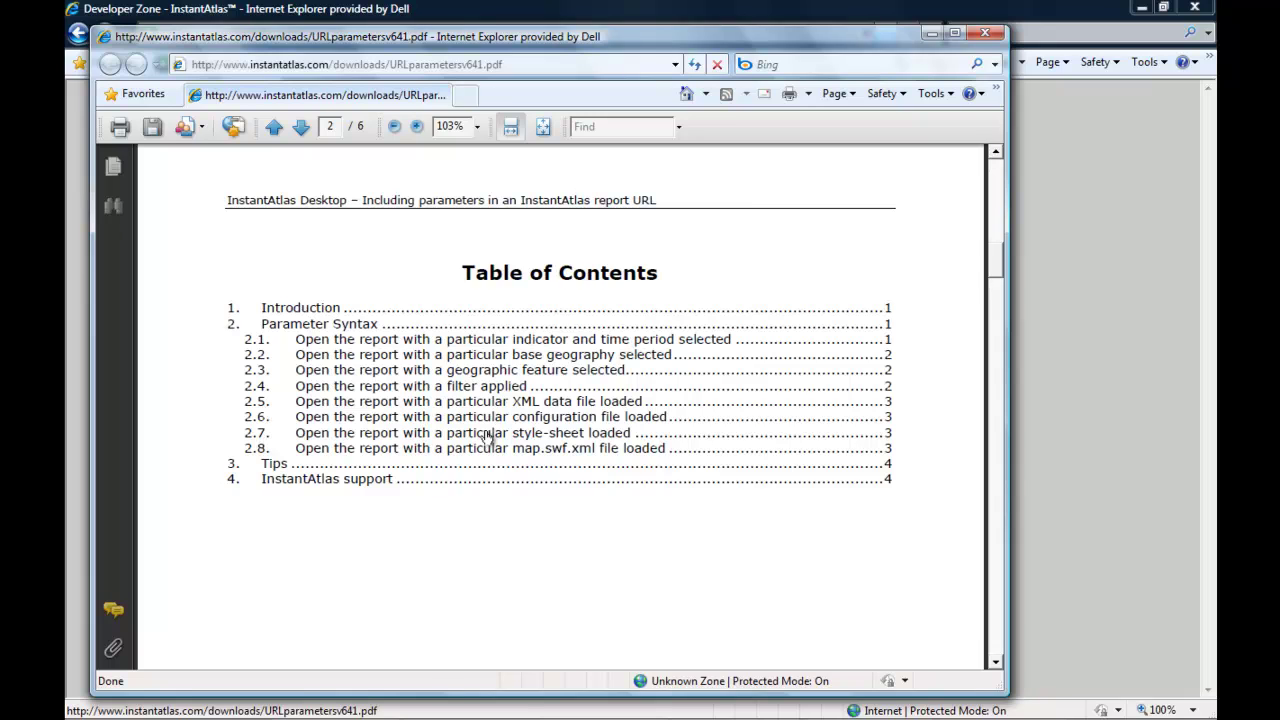
click(558, 345)
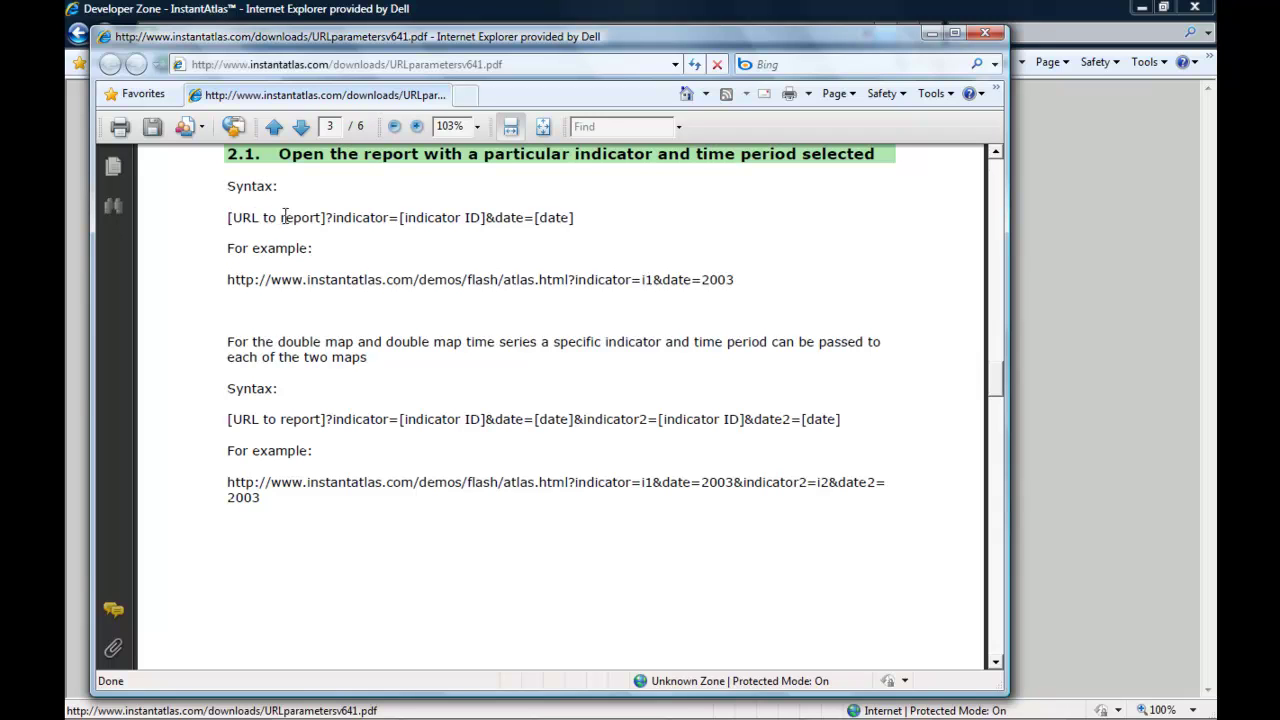
Copy "?indicator=" from the section 2.1 syntax and append it to the report URL after atlas.html
click(533, 487)
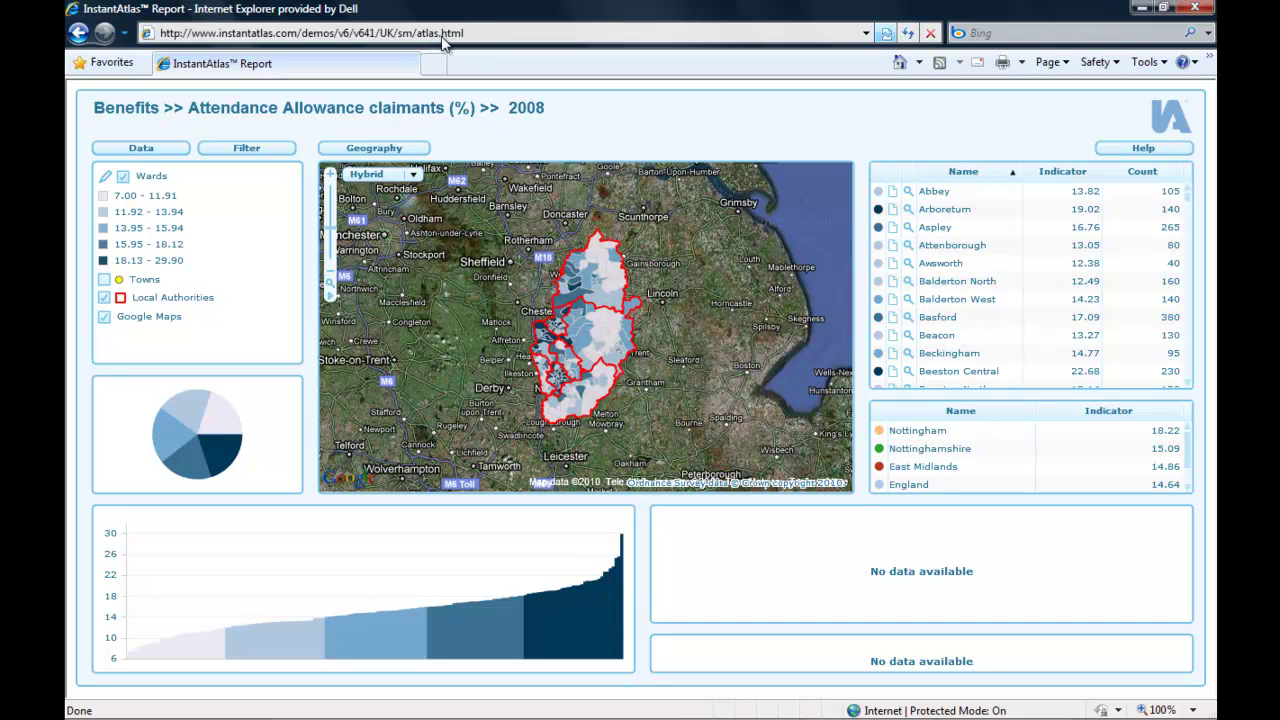
click(605, 710)
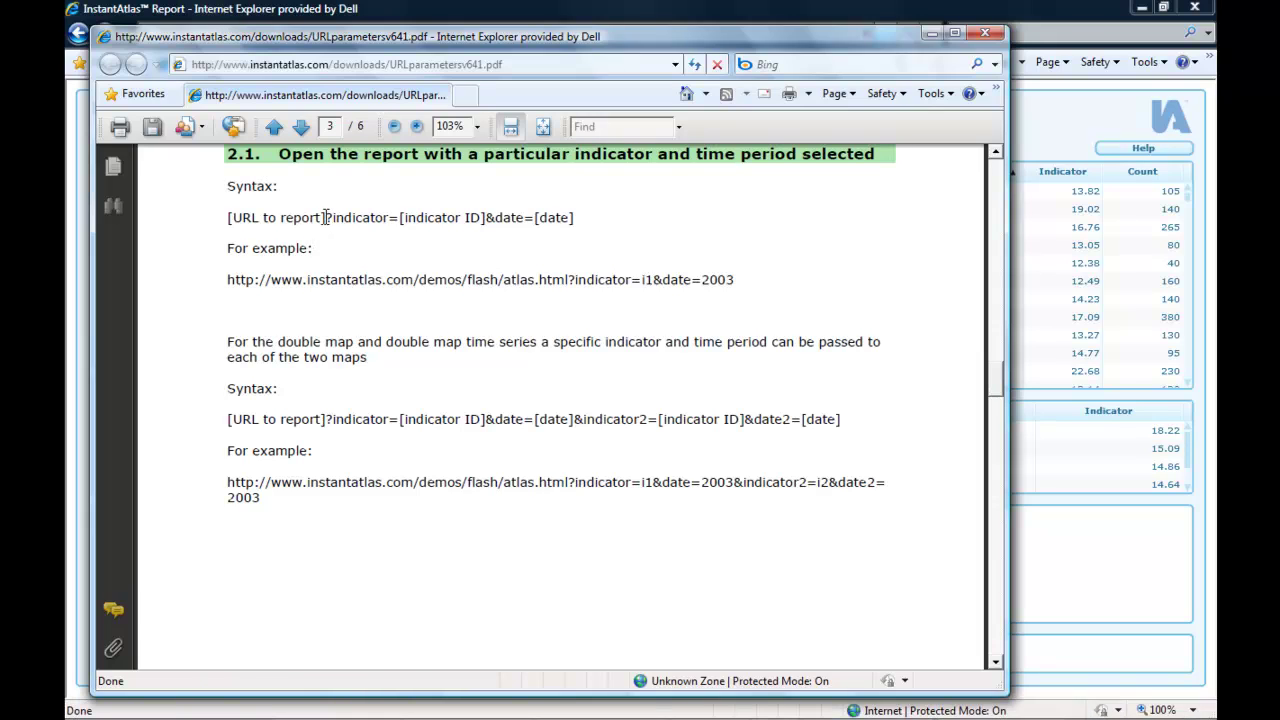
drag(326, 217, 399, 218)
key(ctrl+c)
click(1054, 9)
click(505, 32)
click(495, 32)
key(ctrl+v)
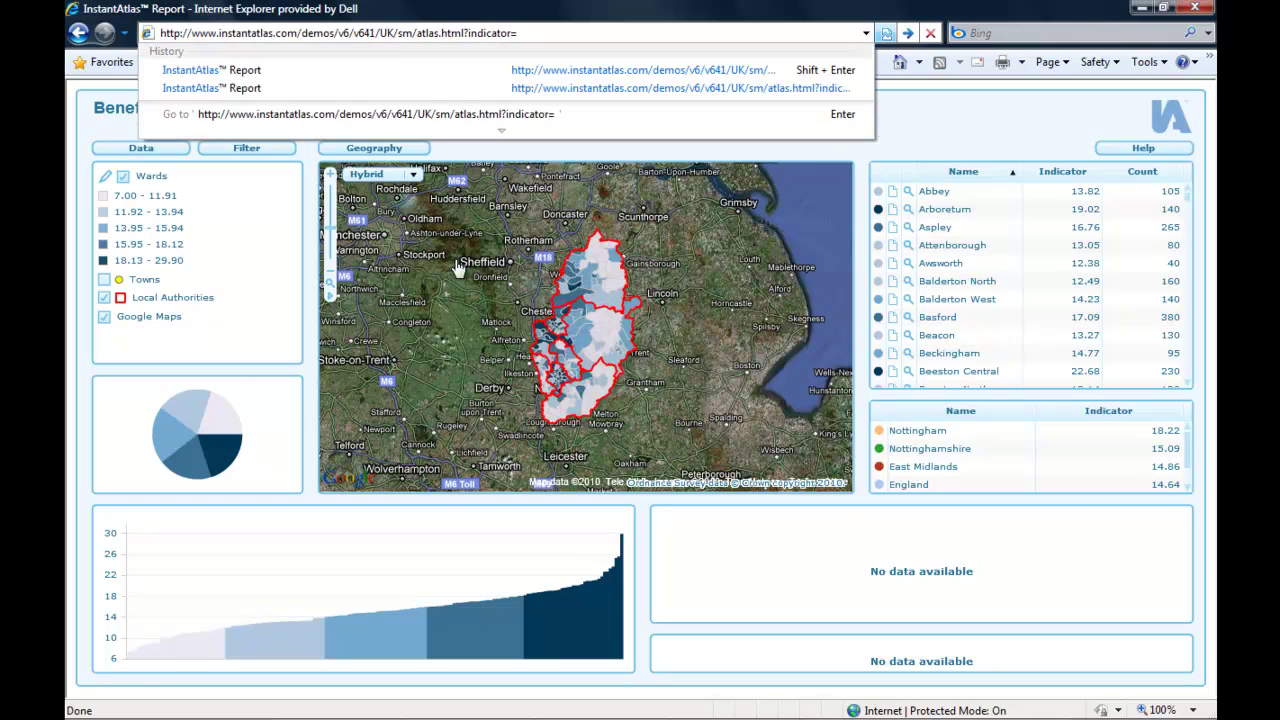
Recheck the indicator ID syntax, open data.xml from the report's sm folder in Notepad, and find its list of Indicator entries
click(610, 708)
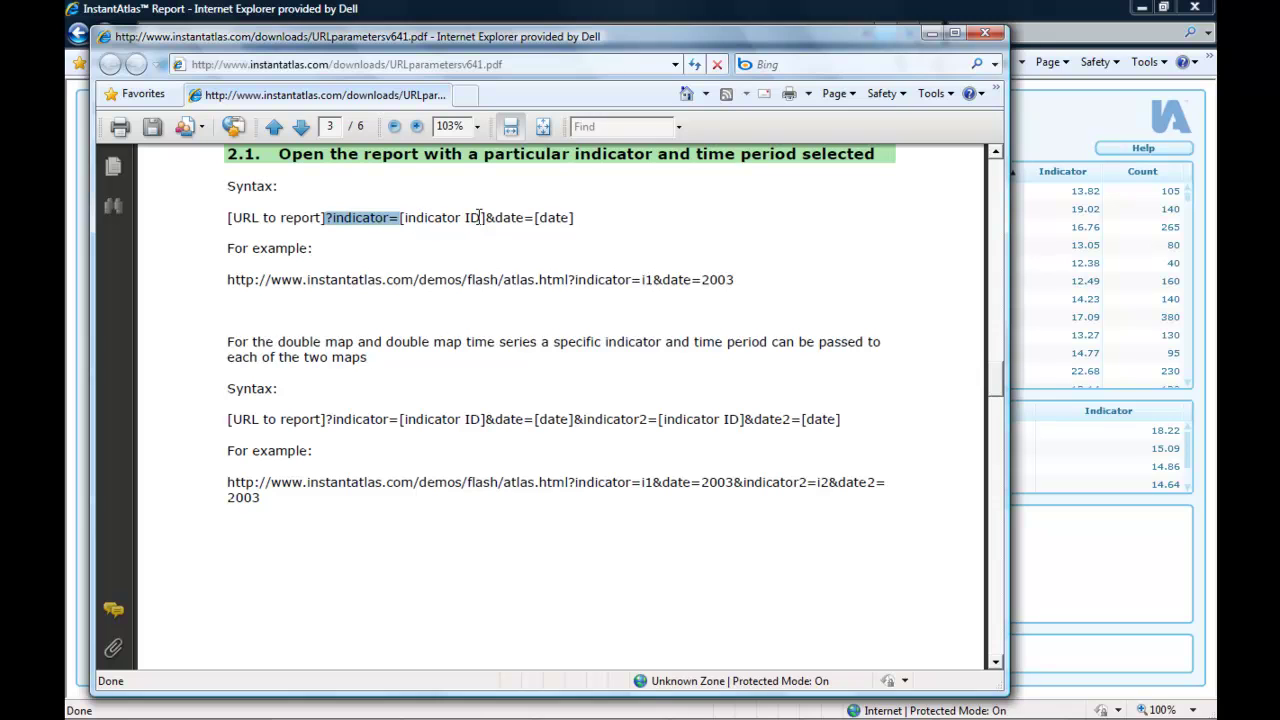
shift+click(390, 219)
key(alt+Tab)
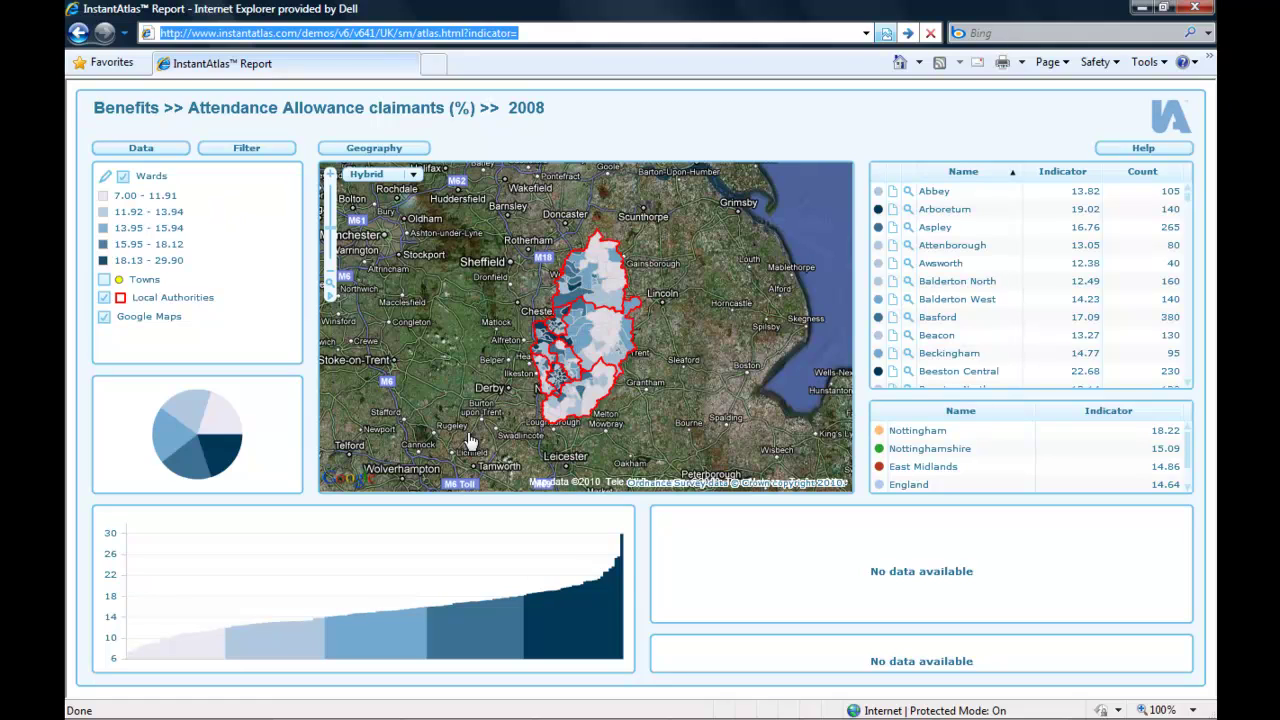
click(740, 714)
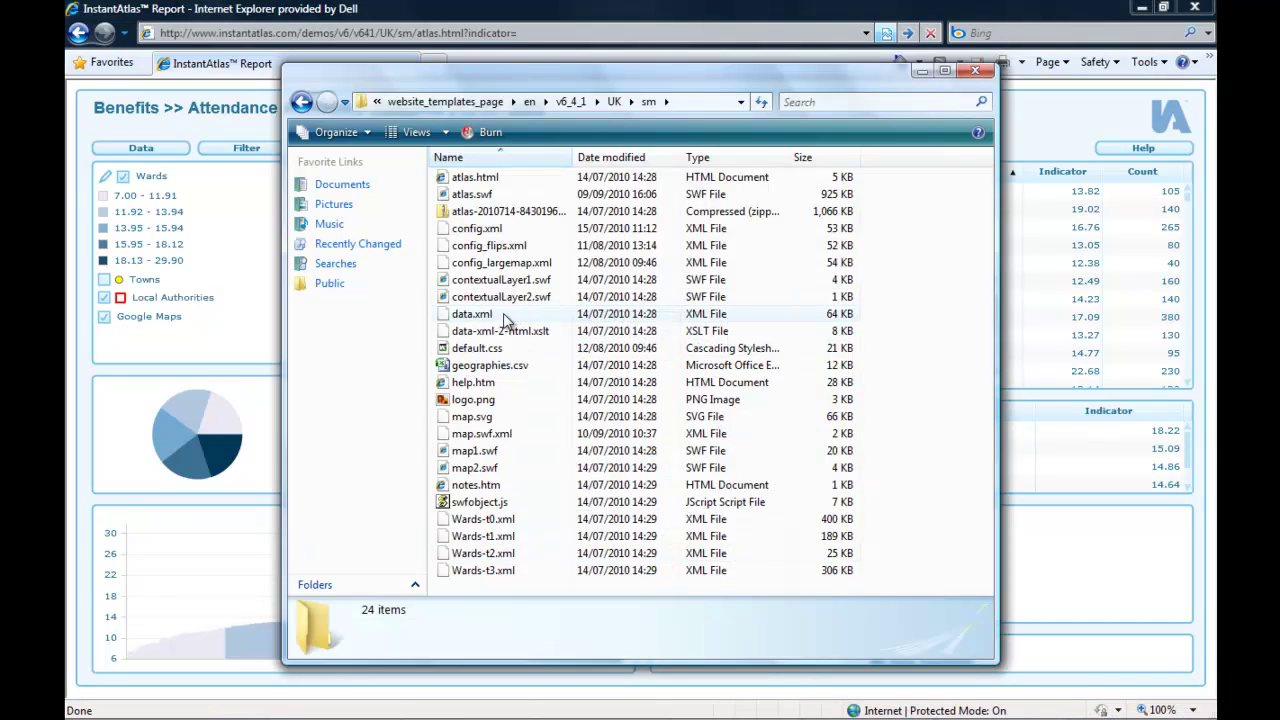
click(487, 322)
right_click(487, 322)
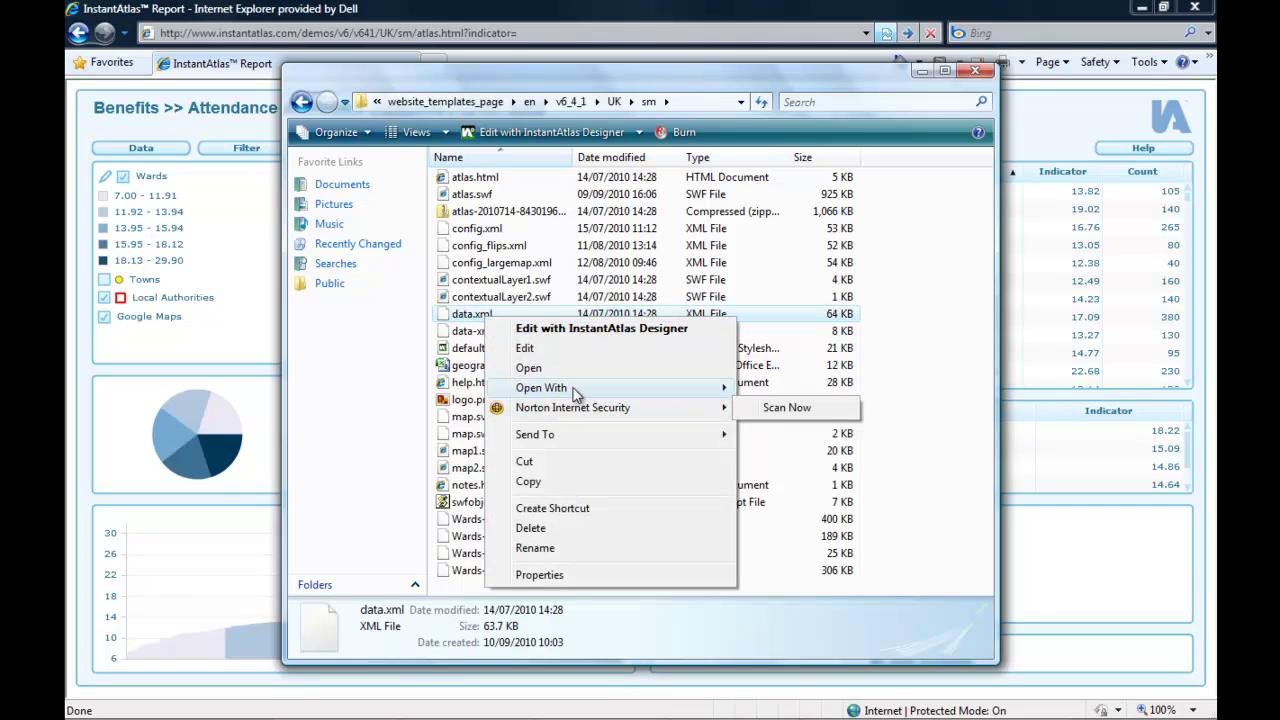
mouse_move(577, 390)
click(780, 446)
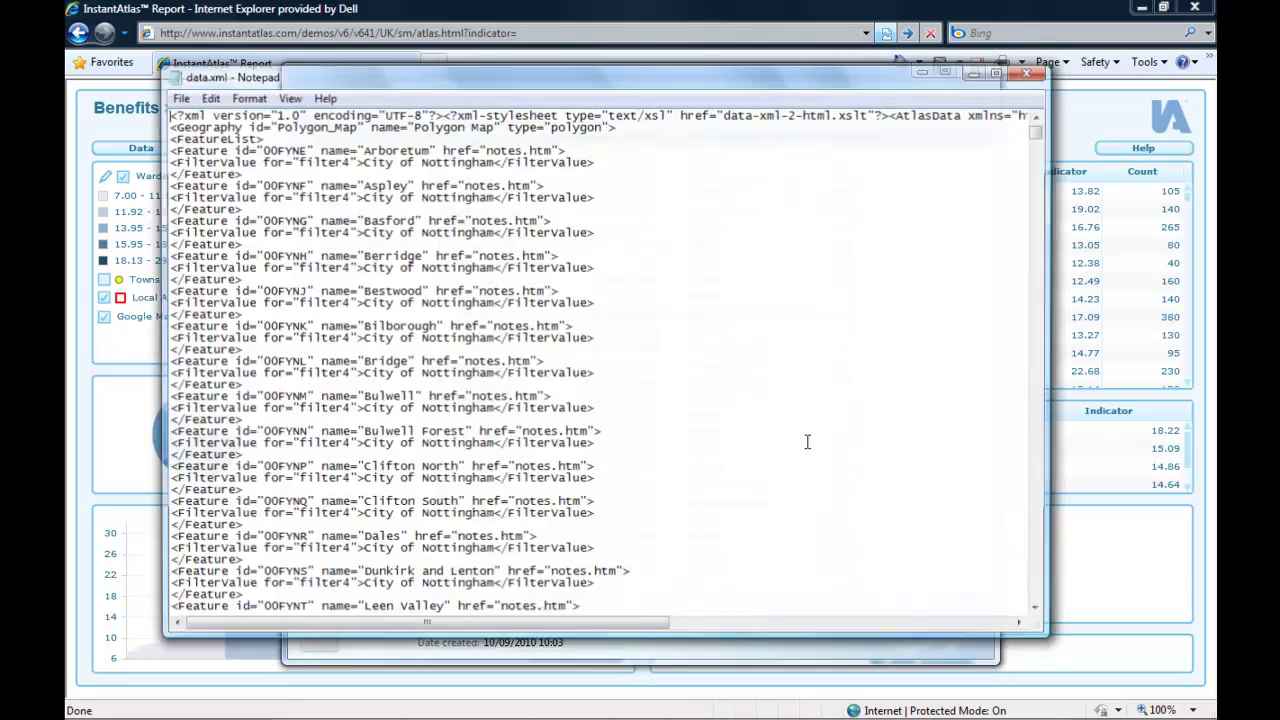
drag(1035, 134, 1056, 307)
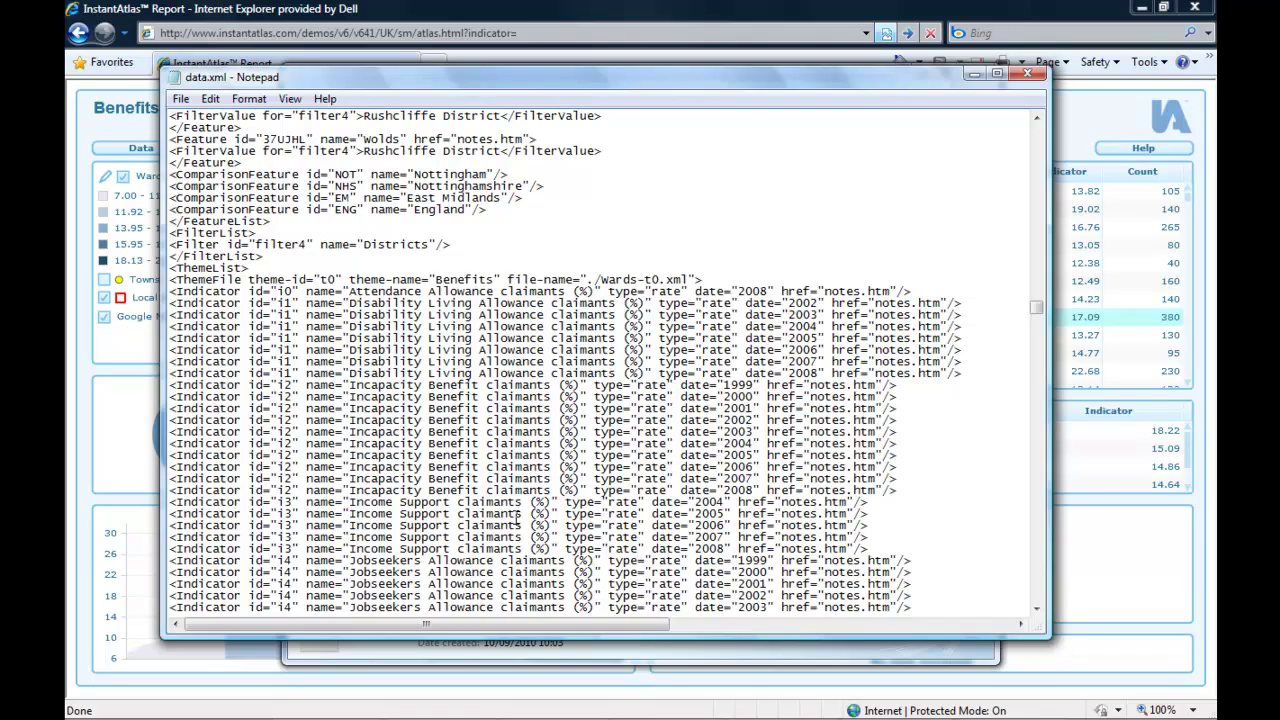
Copy the Income Support claimants (%) indicator ID i3 from data.xml and add it after "?indicator=" in the report URL
click(280, 514)
double_click(282, 514)
key(ctrl+c)
click(502, 33)
click(535, 33)
key(ctrl+v)
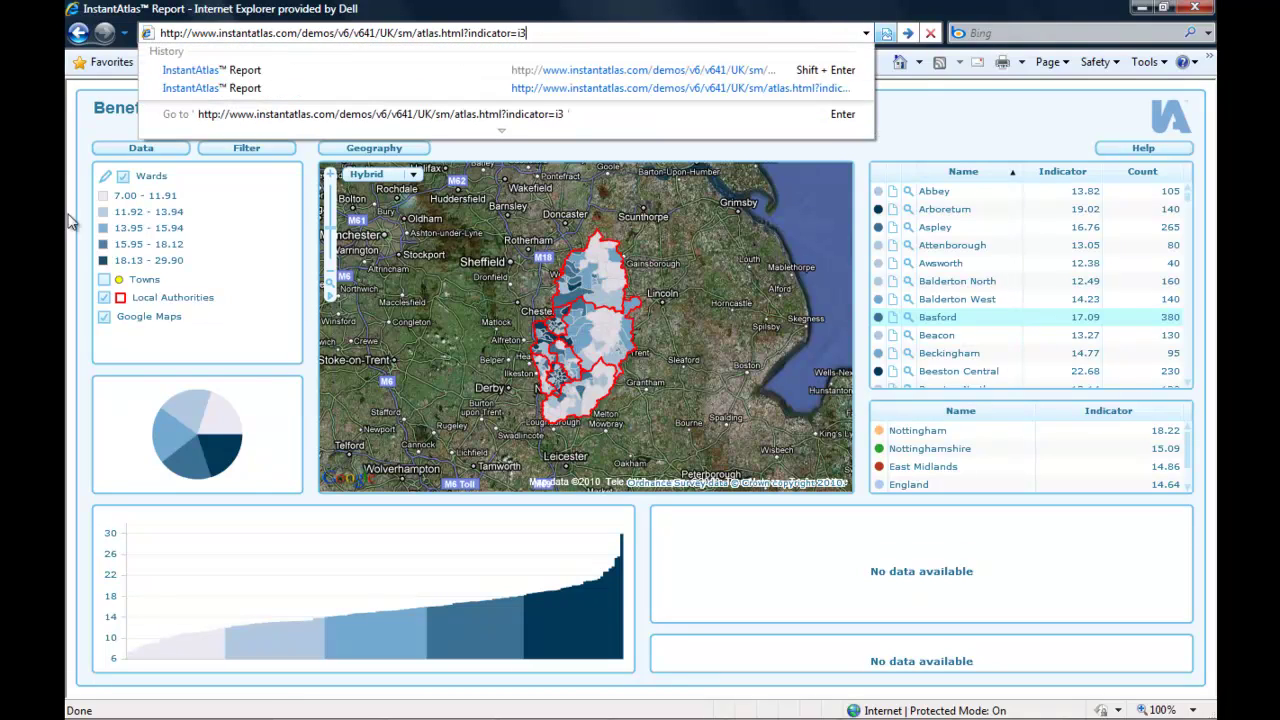
key(Return)
Expand Income Support claimants (%) in the report's Benefits data to view its available years
click(143, 151)
click(137, 160)
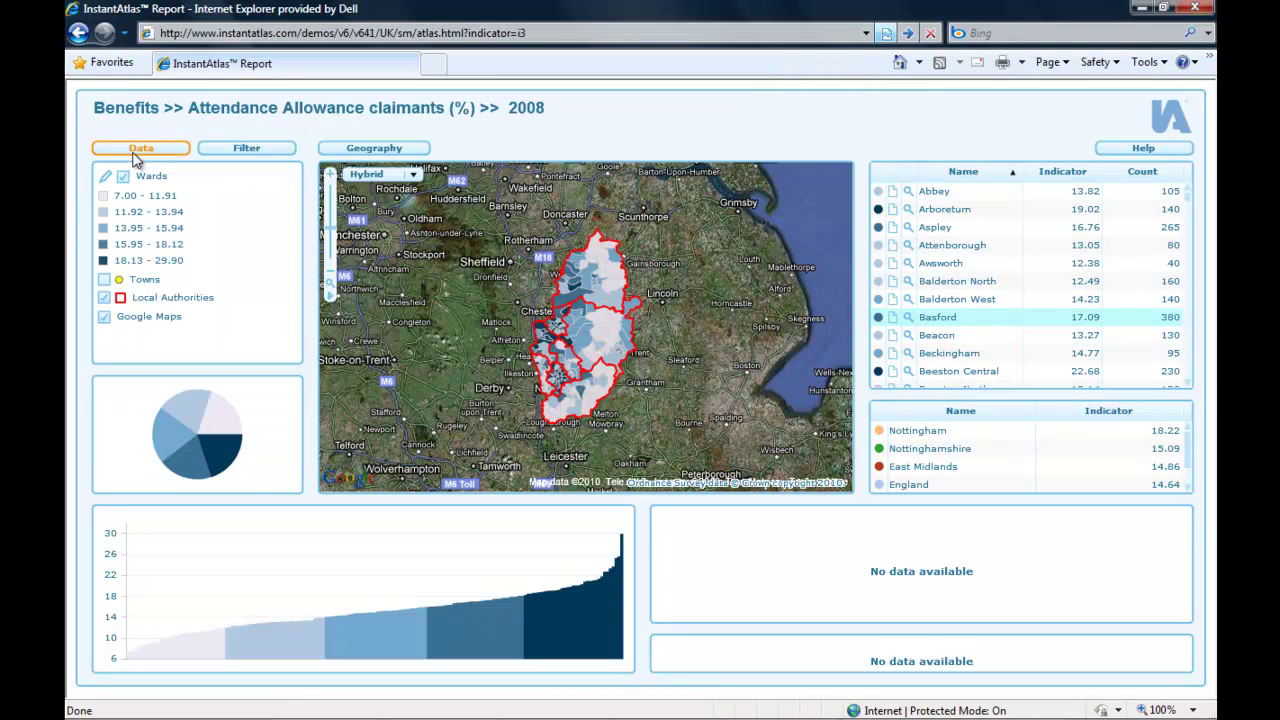
click(134, 154)
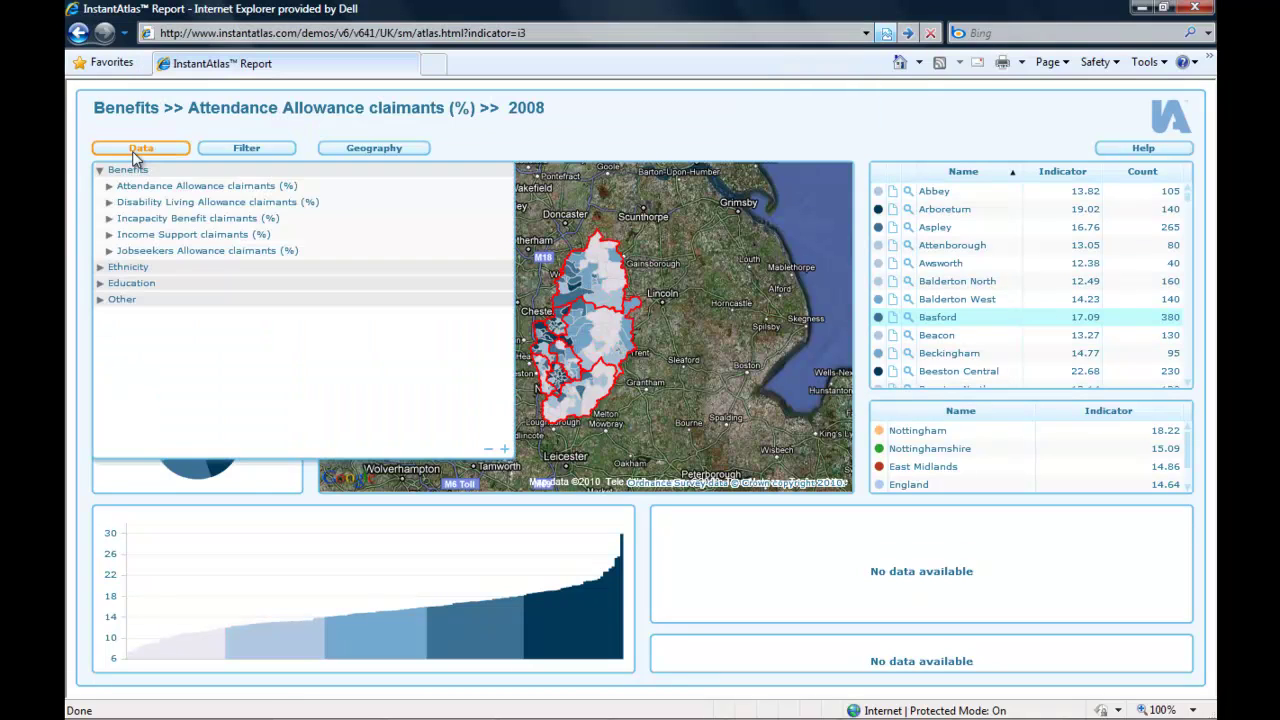
click(140, 236)
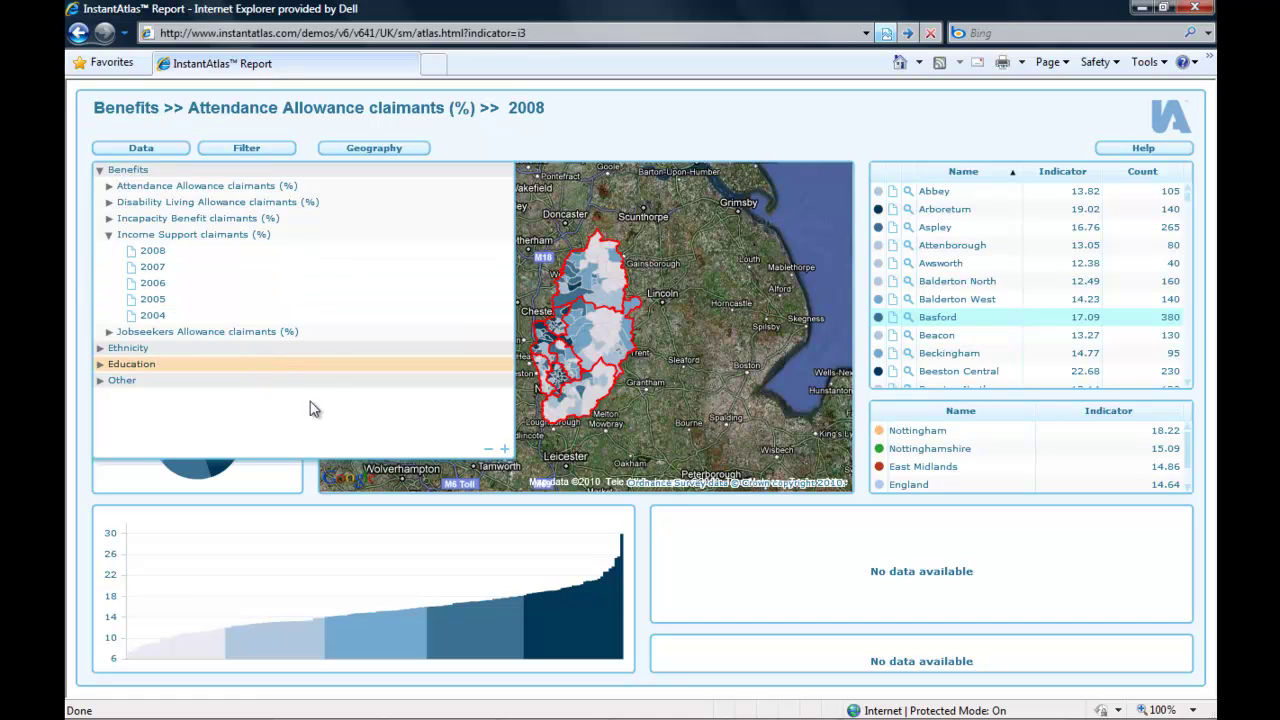
Copy "&date=" from the PDF syntax, append it with 2005 to the report URL, and load the report
click(553, 708)
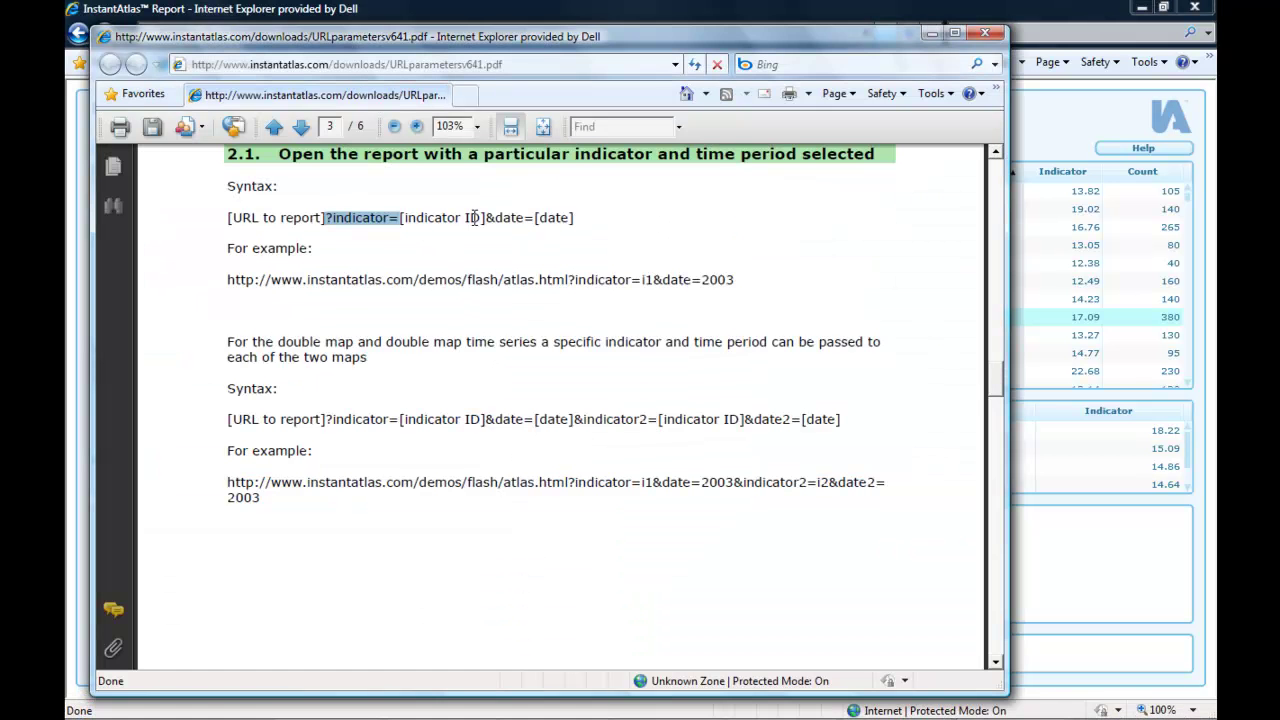
click(489, 217)
drag(490, 217, 538, 220)
key(ctrl+c)
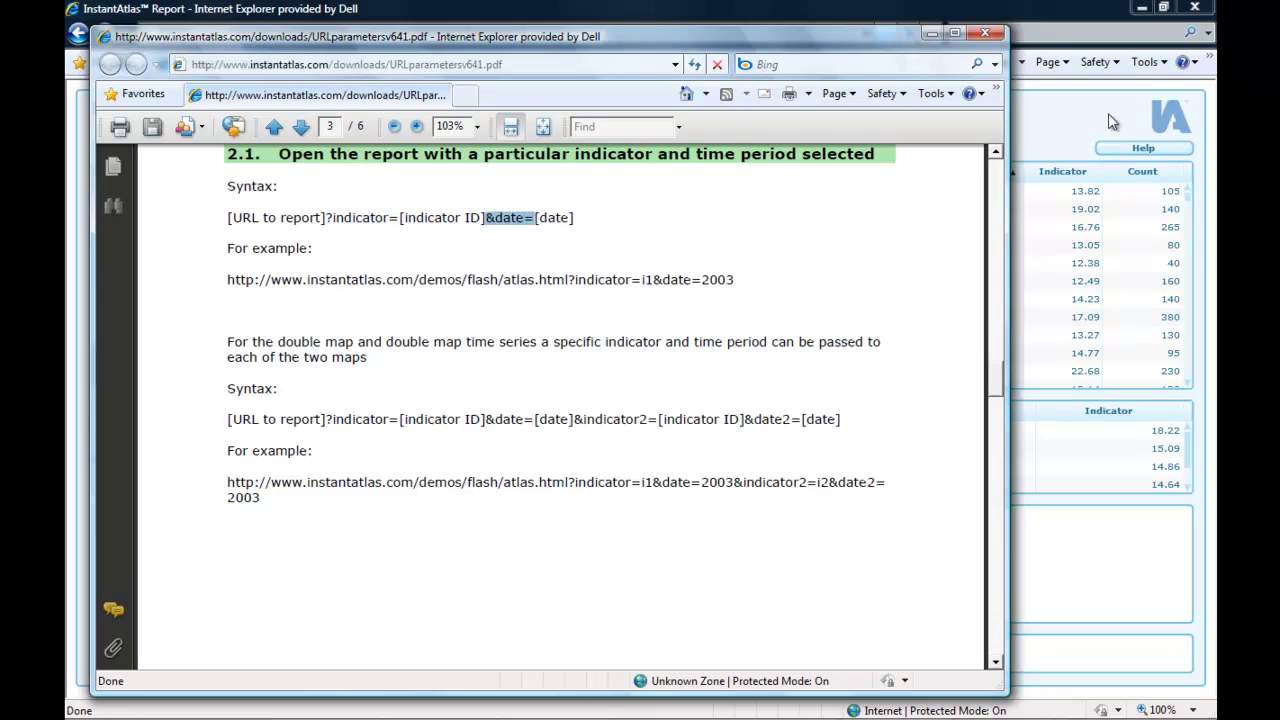
click(1072, 111)
click(566, 33)
click(566, 33)
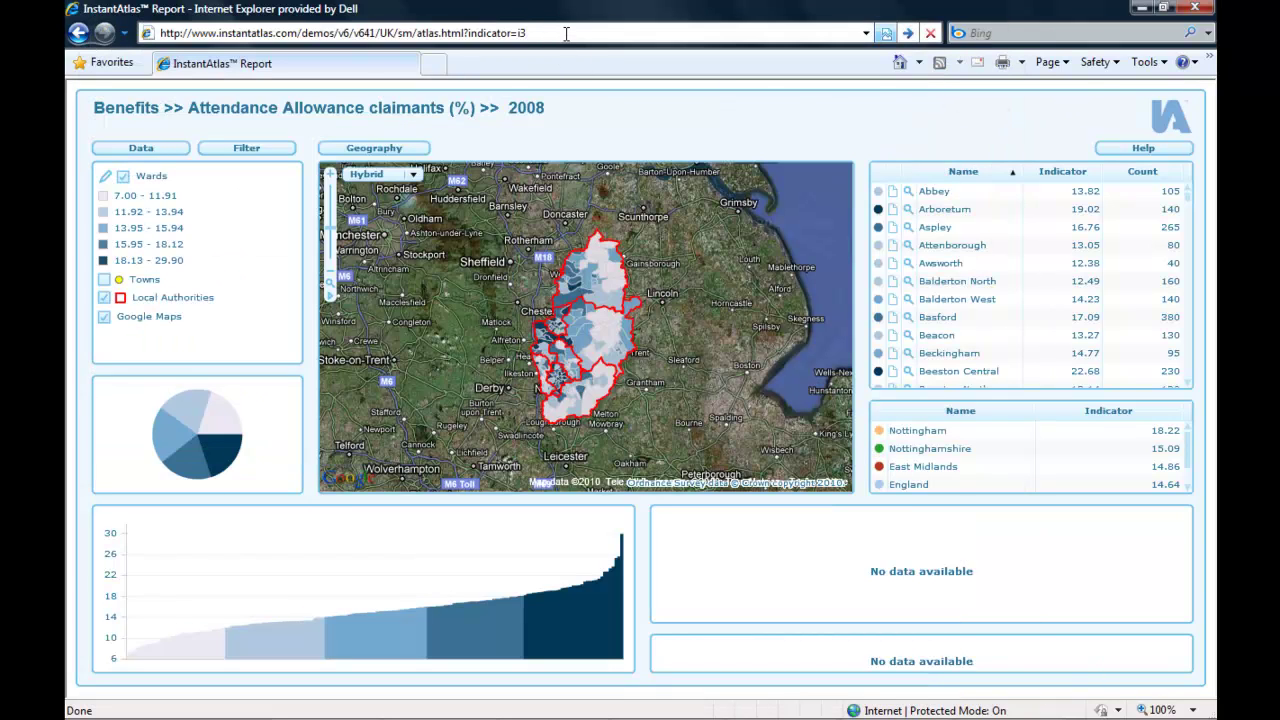
key(ctrl+v)
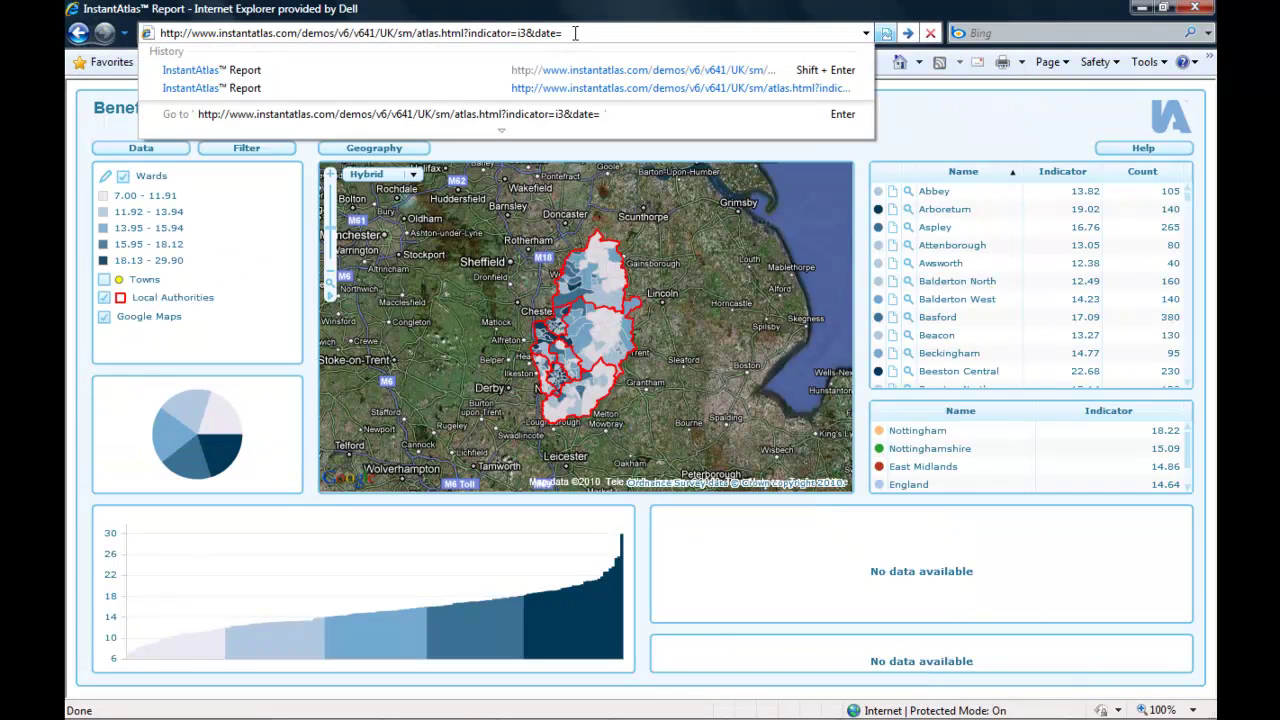
text(2005)
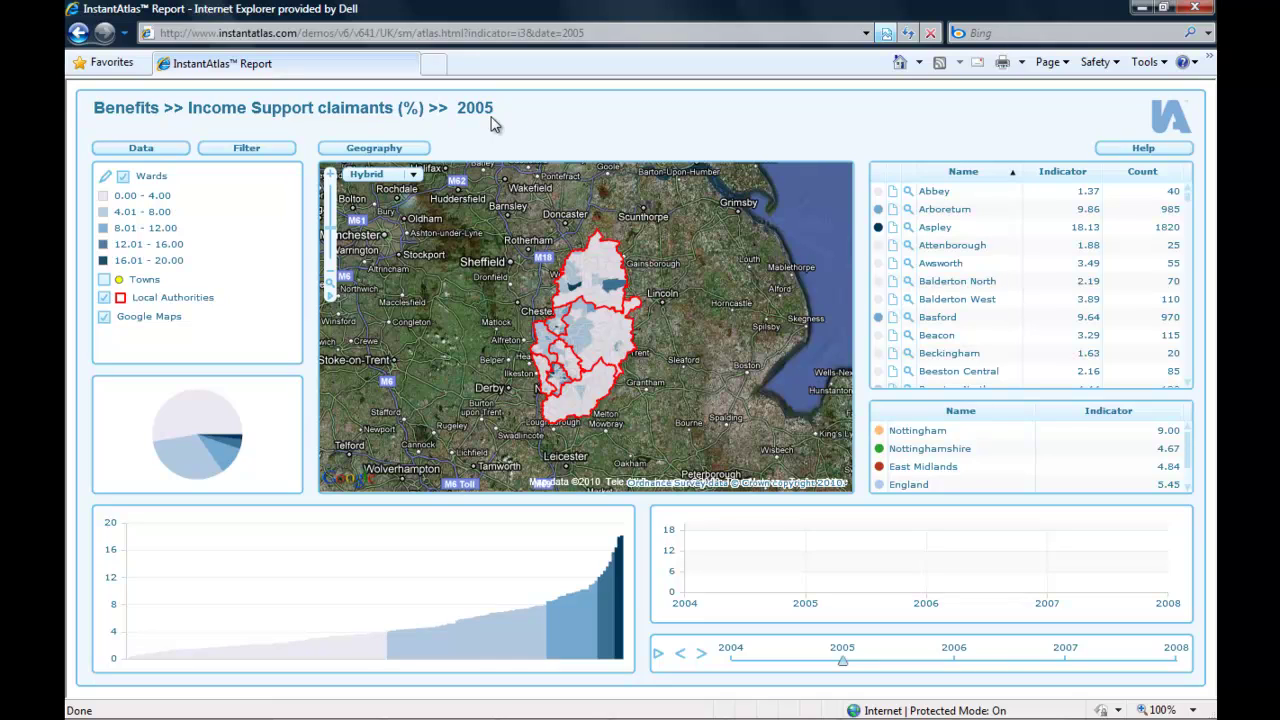
Select the Rampton ward on the map, and find PDF section 2.3 on opening the report with a geographic feature selected
click(613, 290)
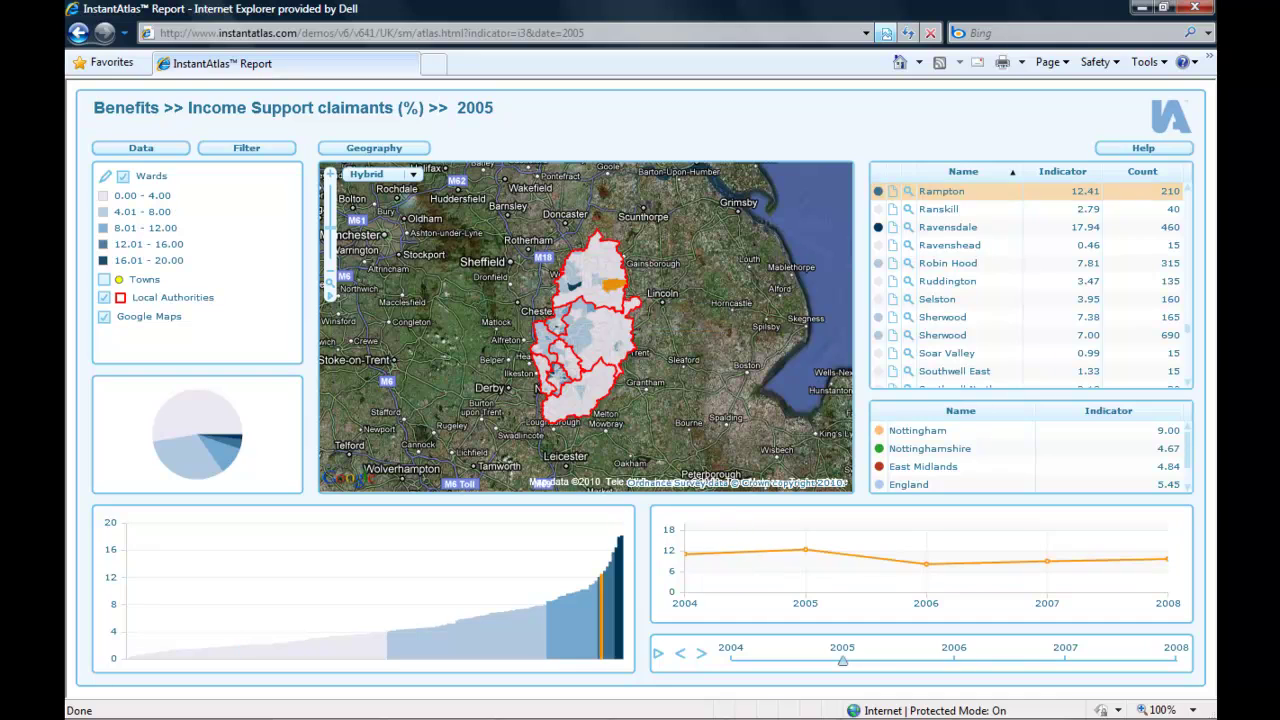
click(592, 713)
scroll(609, 472, down, 15)
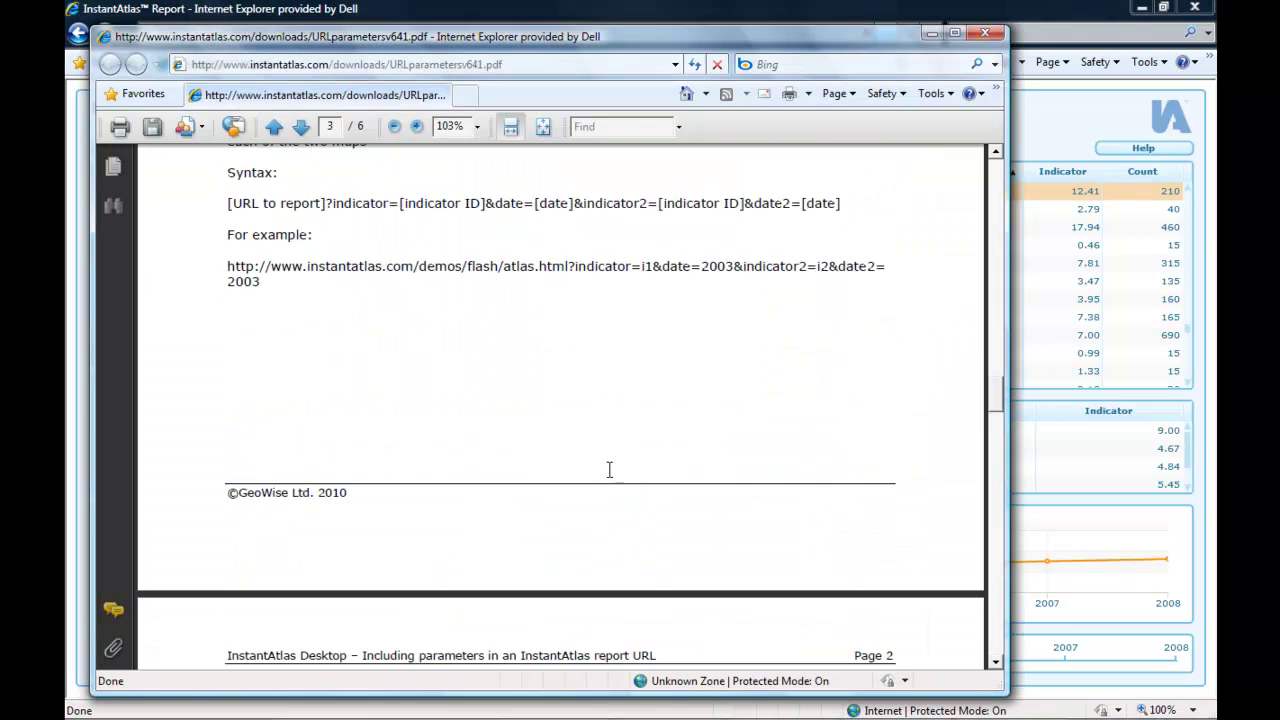
scroll(611, 475, down, 5)
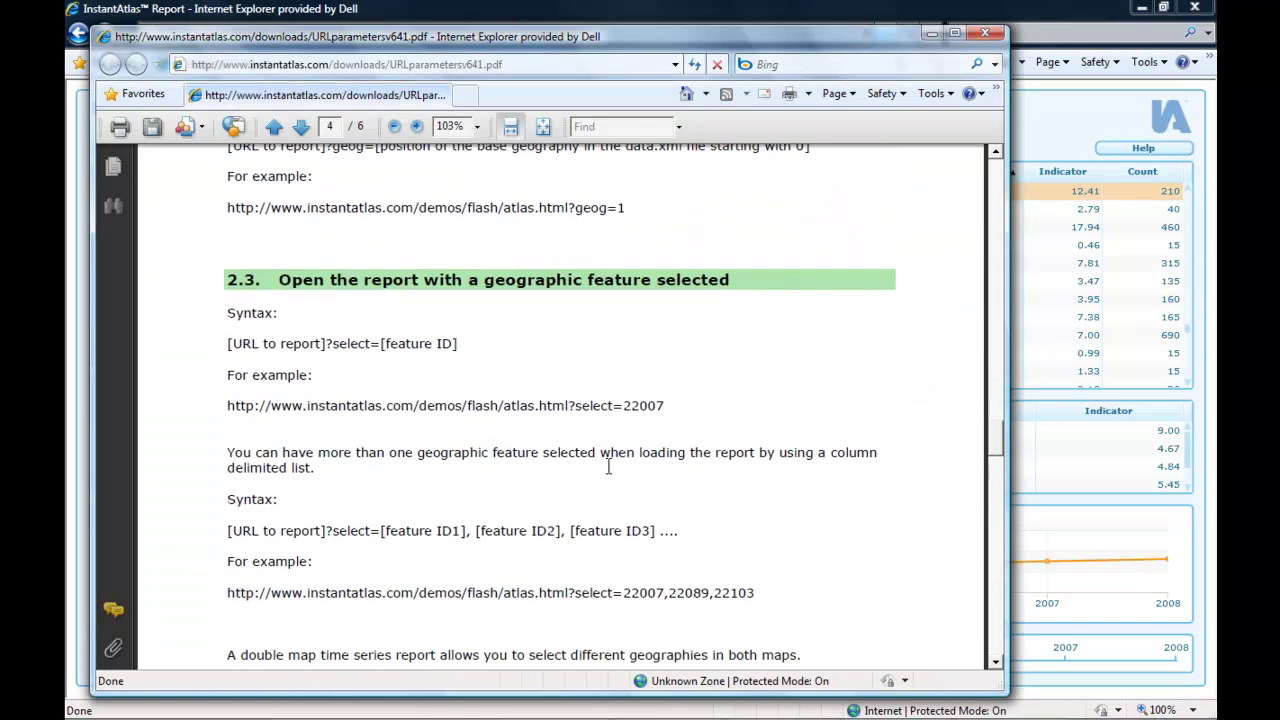
scroll(609, 474, down, 1)
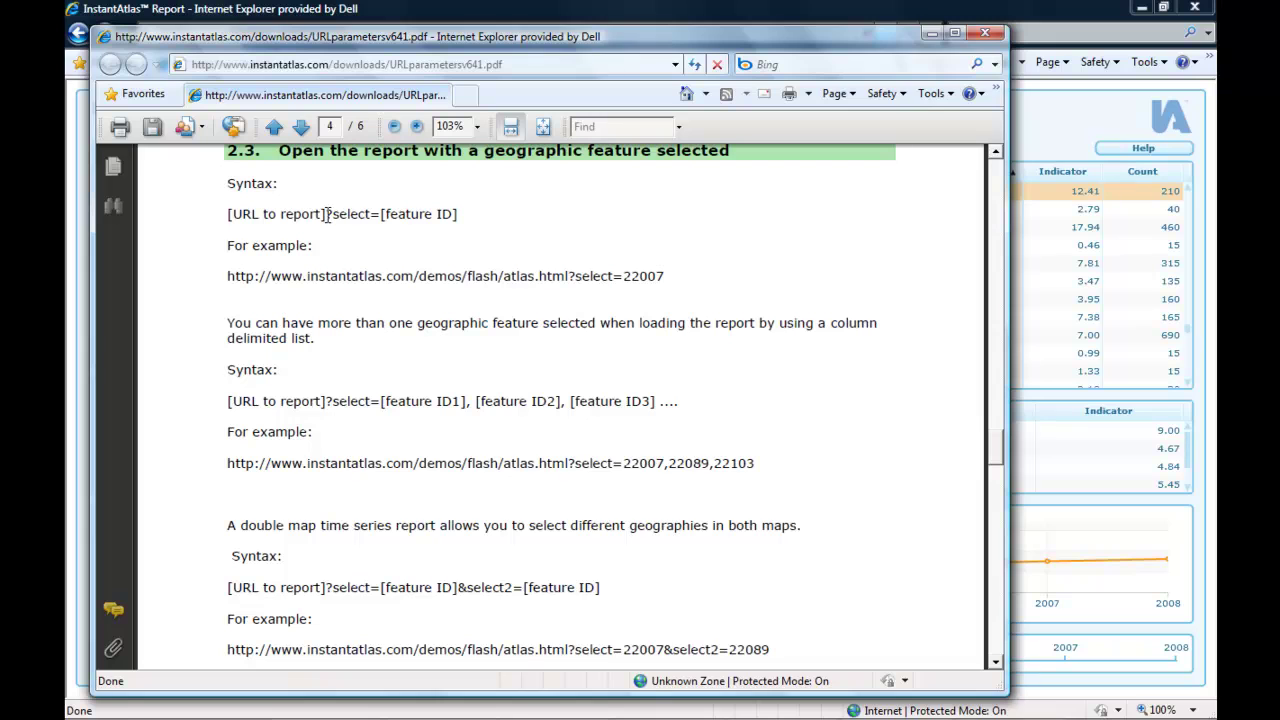
Replace the indicator and date parameters in the report URL with "?select=" and recheck the feature ID syntax in the PDF
drag(333, 214, 380, 226)
click(1057, 113)
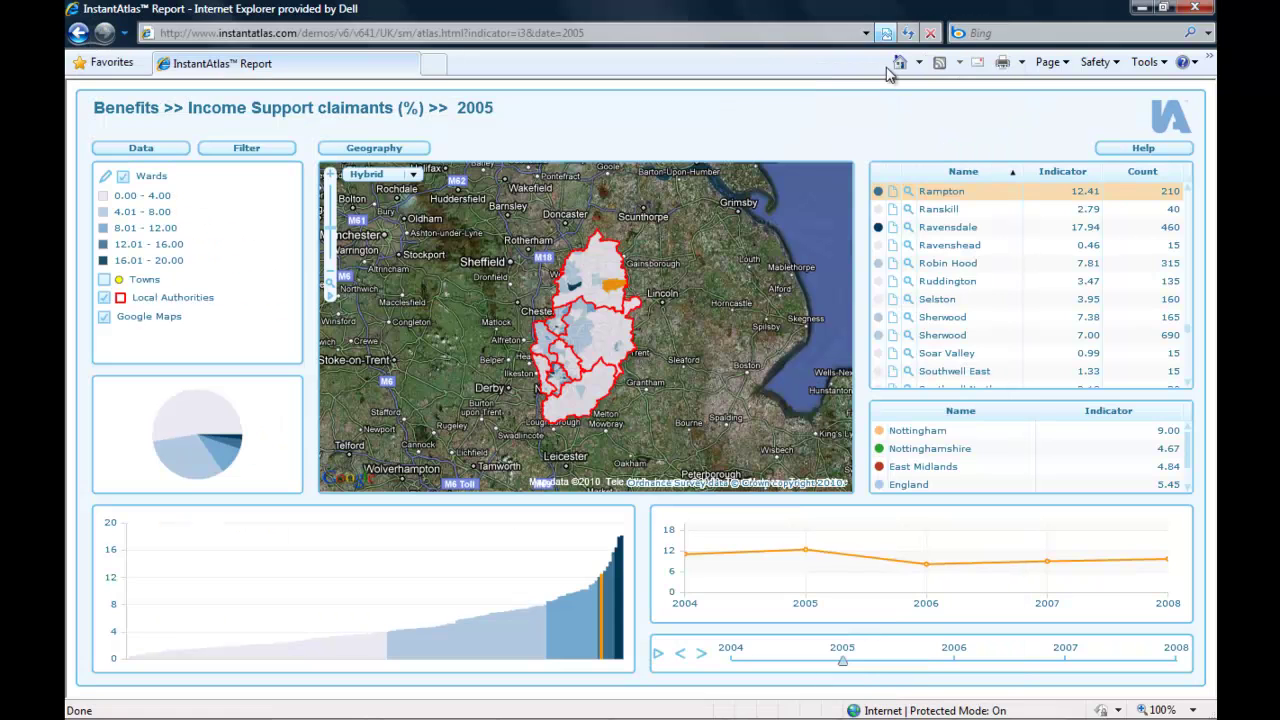
click(566, 33)
click(468, 33)
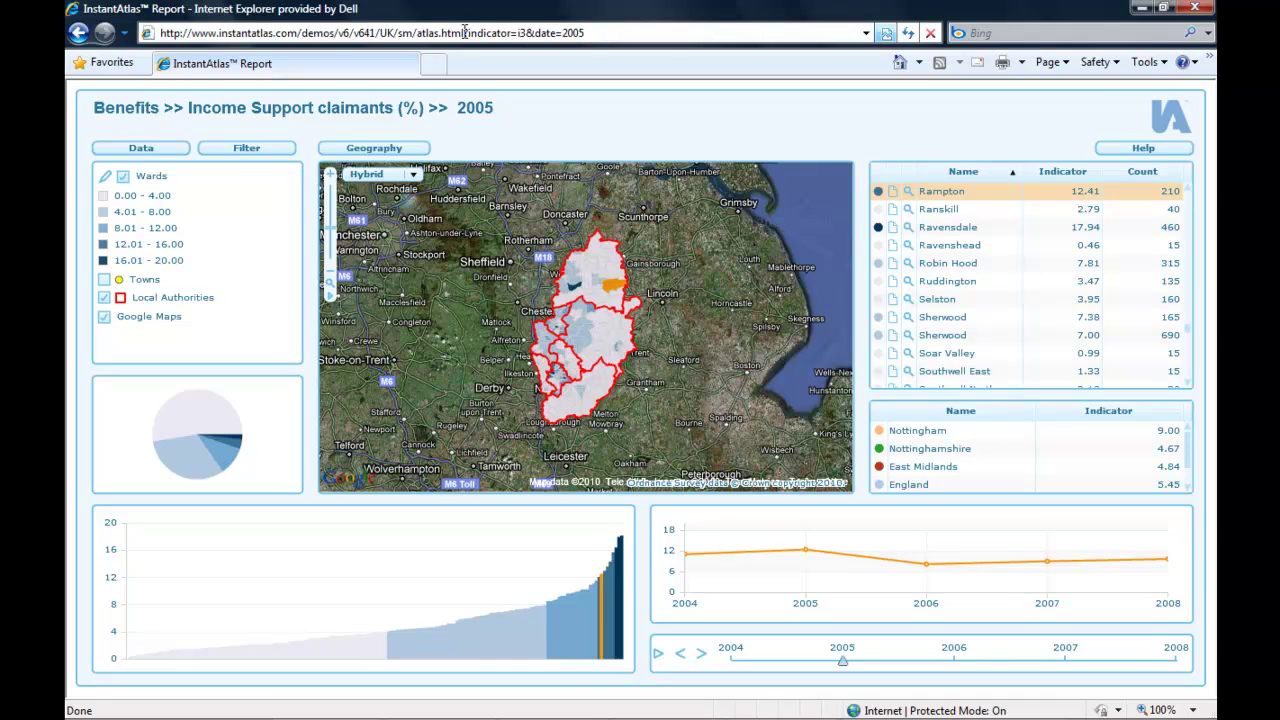
drag(464, 33, 632, 35)
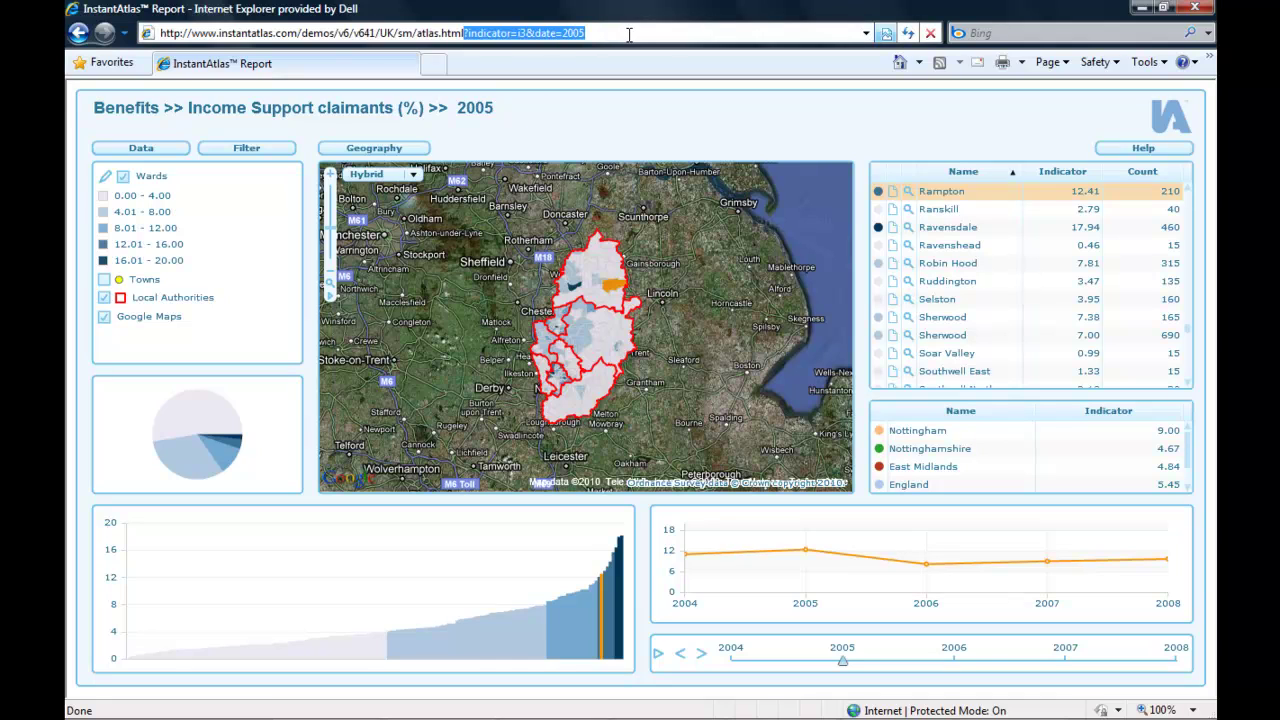
text(?select=)
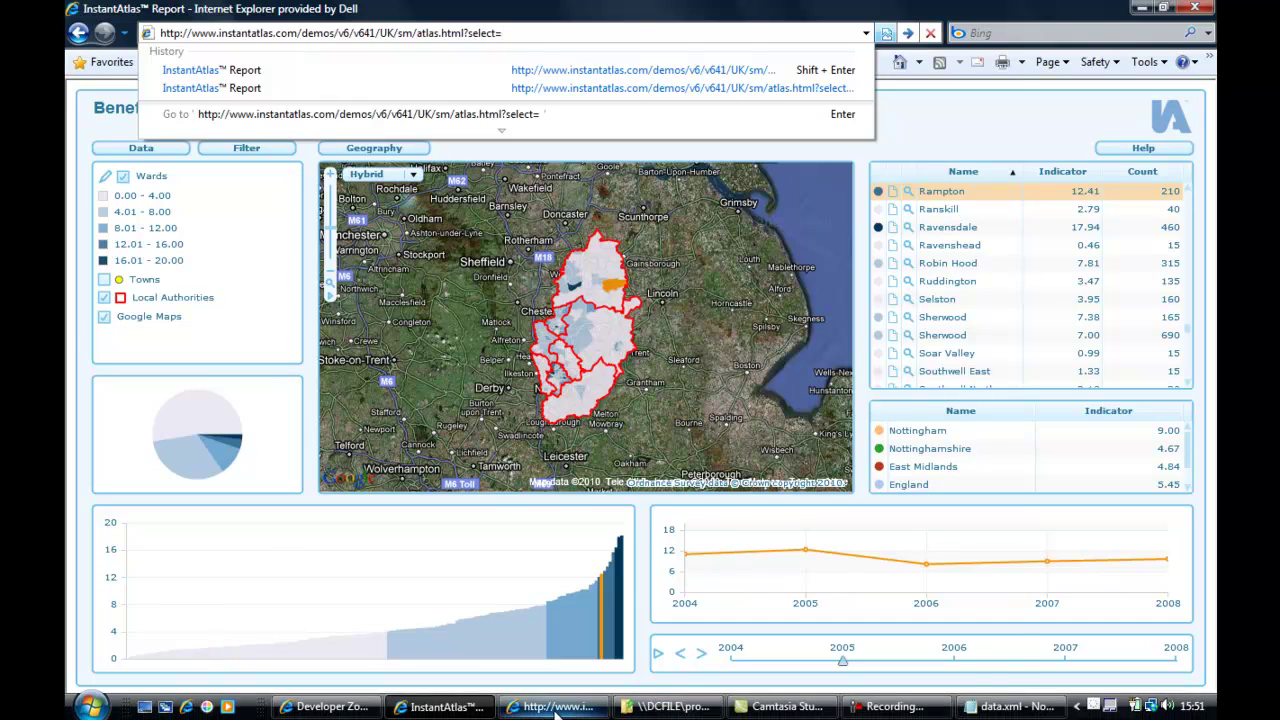
click(555, 707)
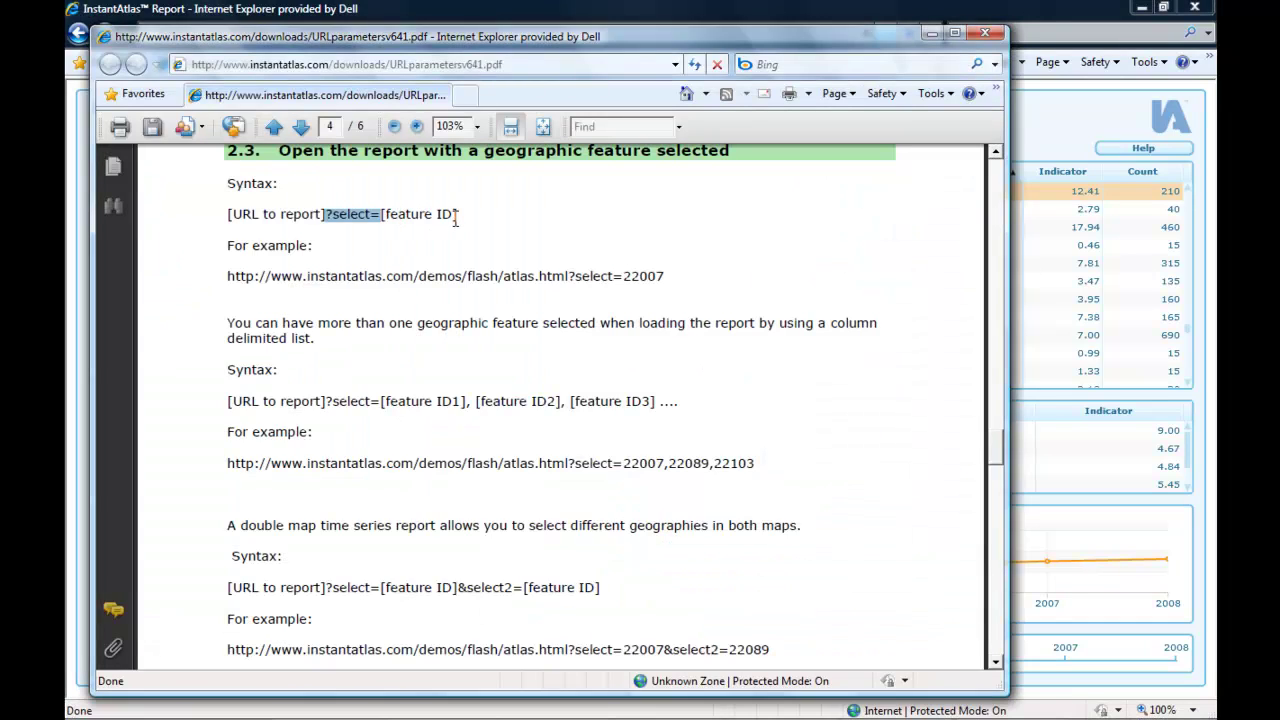
Open geographies.csv from the report's sm folder in Excel and search it for Rampton
click(702, 710)
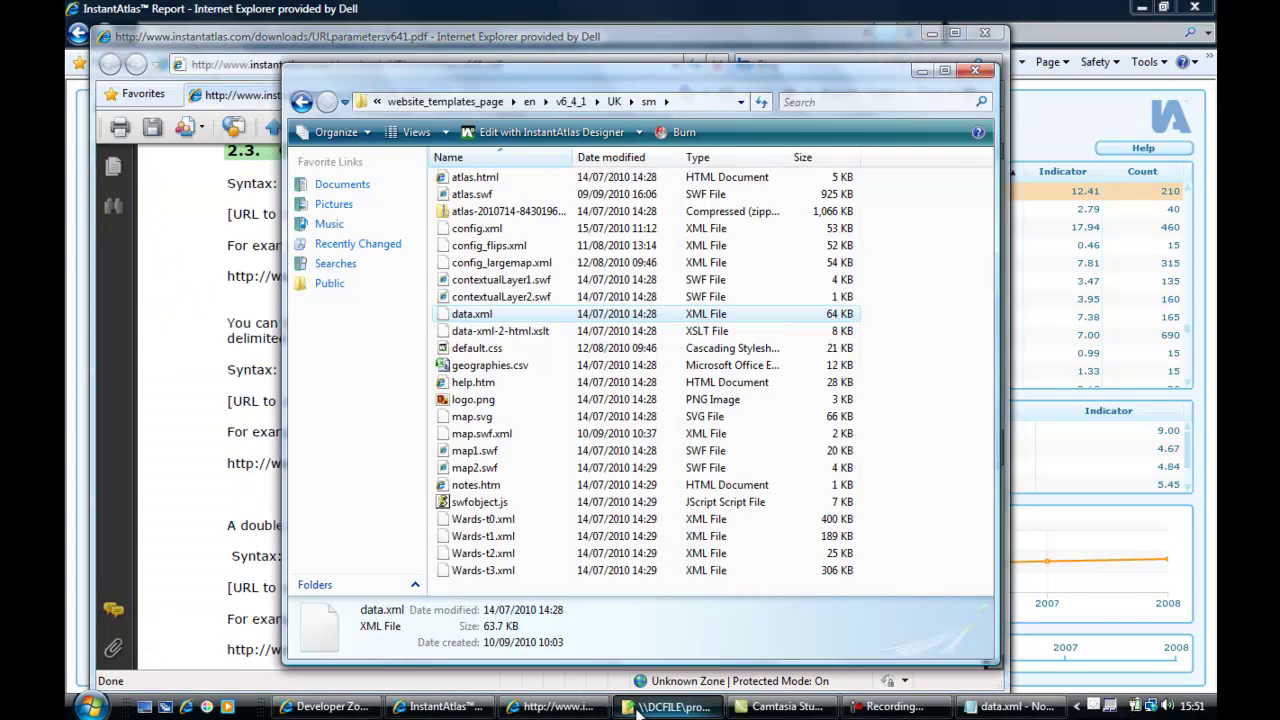
click(500, 365)
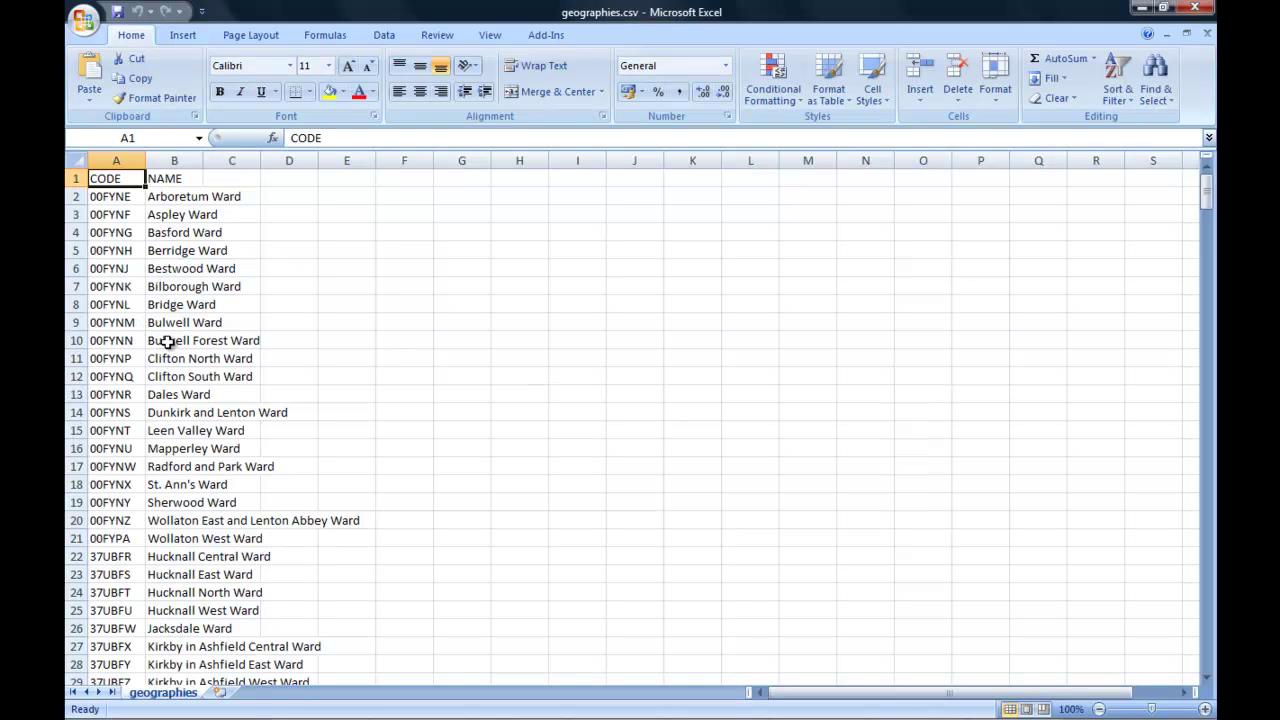
click(179, 198)
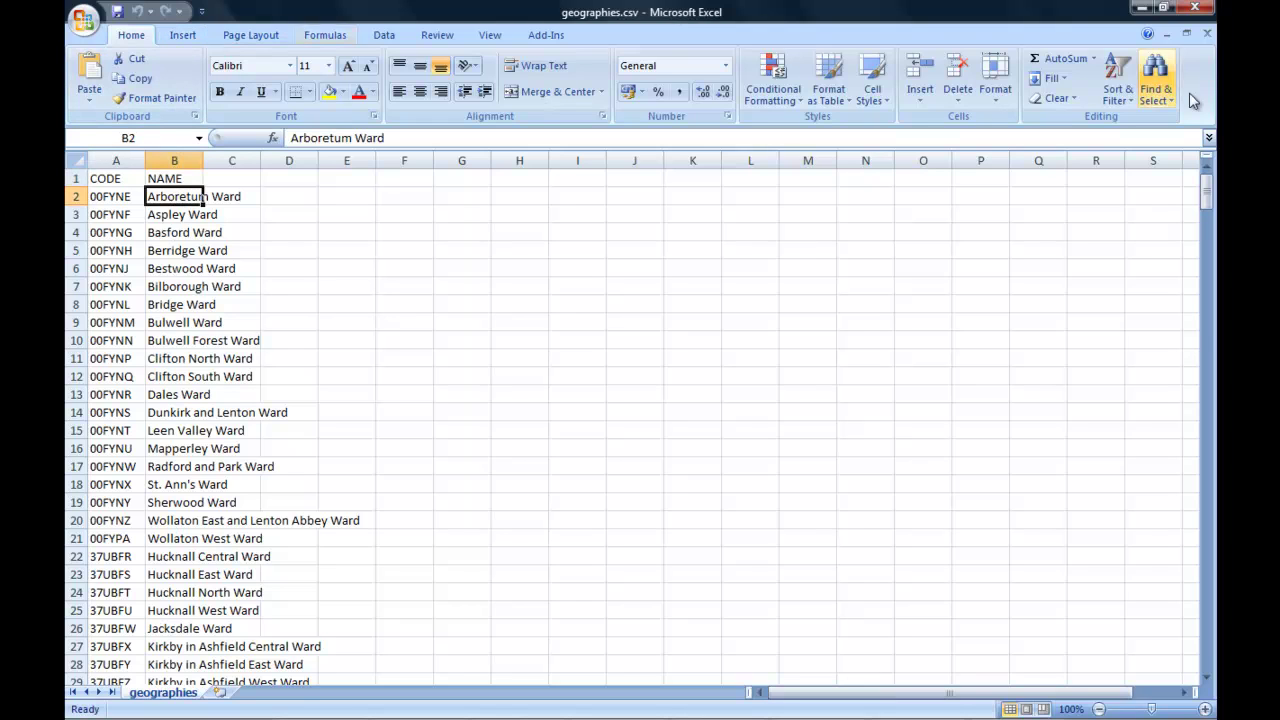
click(1155, 84)
click(1093, 120)
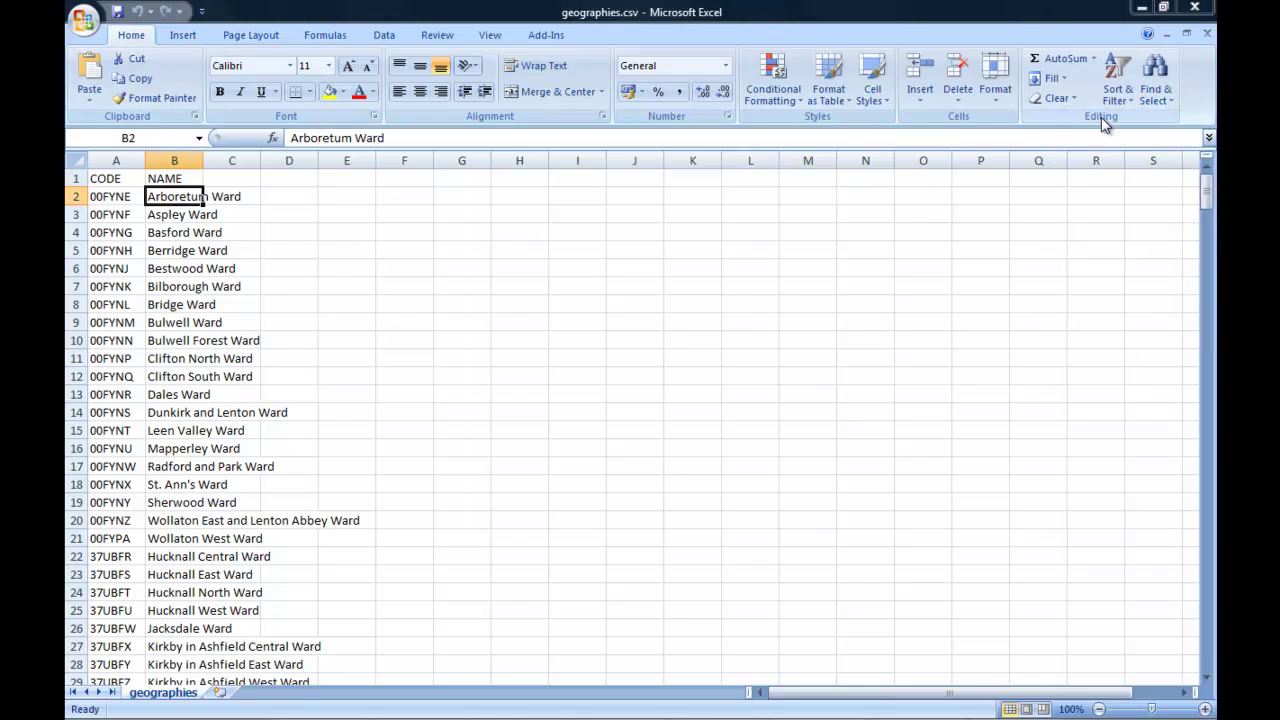
text(Rampton)
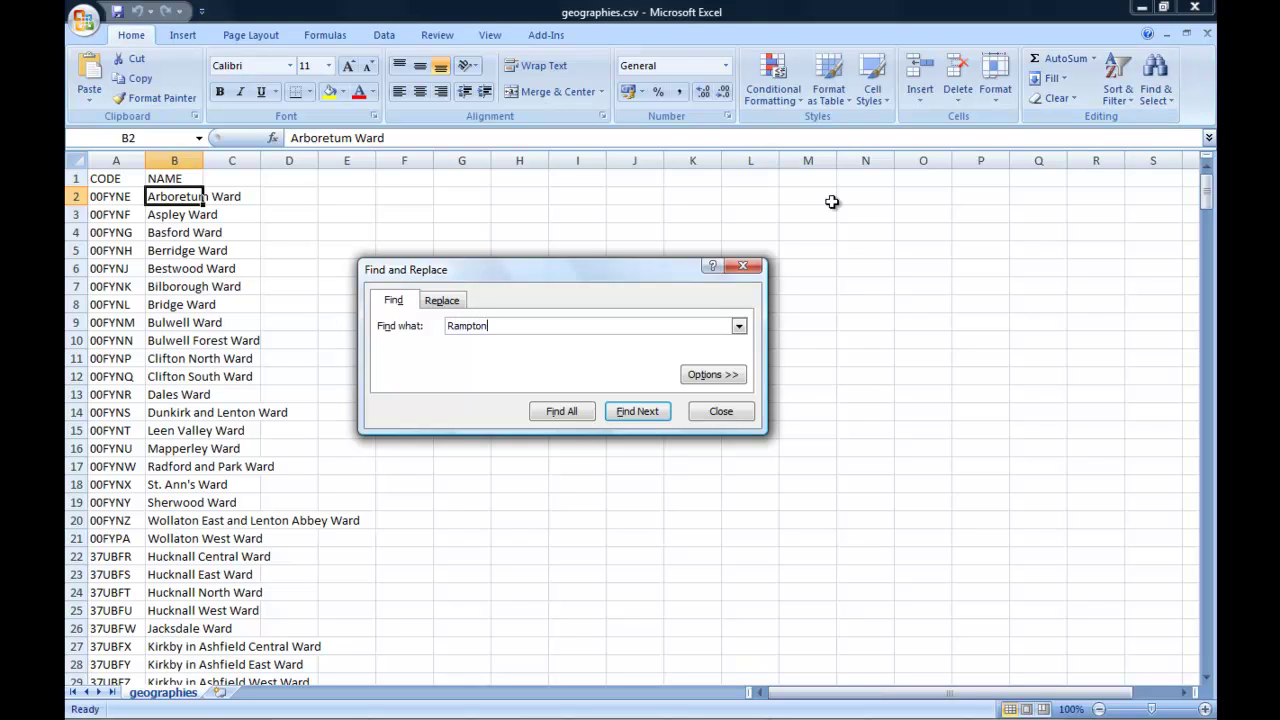
key(Return)
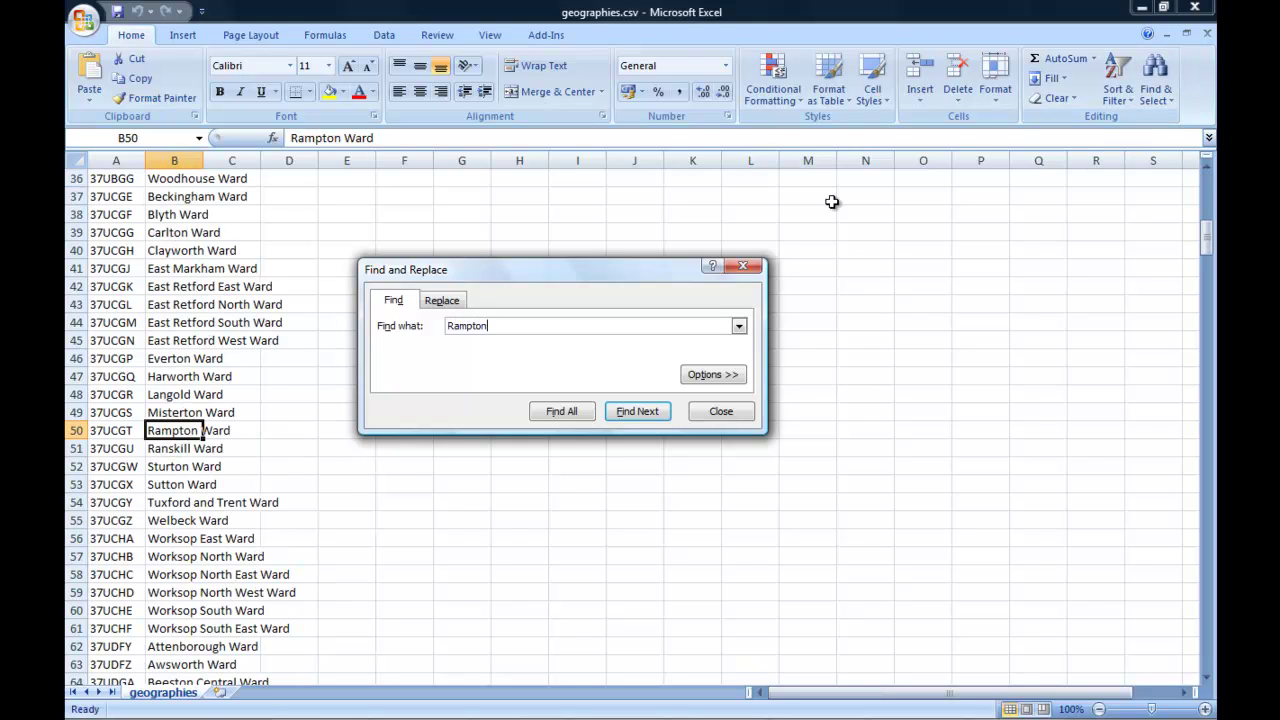
Close the search and copy Rampton Ward's feature code, 37UCGT, from the CODE column
click(745, 265)
click(116, 431)
drag(358, 137, 232, 134)
key(ctrl+c)
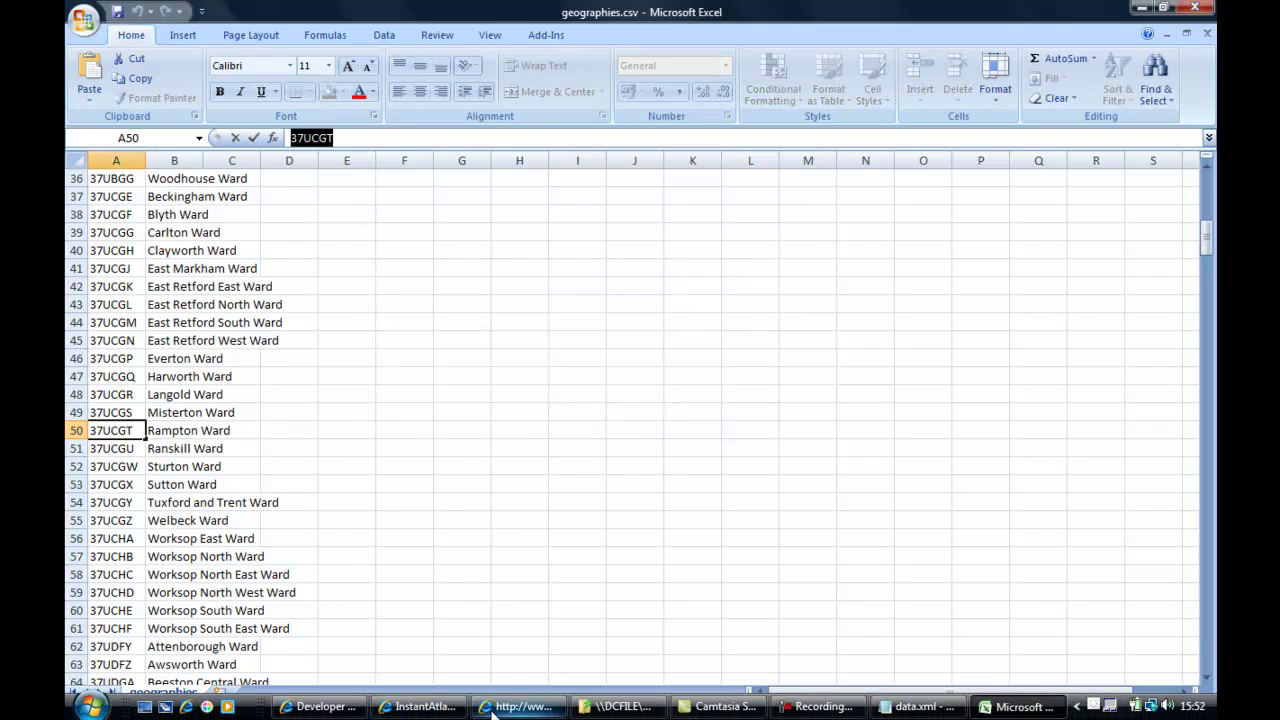
Switch to the InstantAtlas report, append 37UCGT after "?select=" in its URL, and load the report
click(516, 712)
click(420, 706)
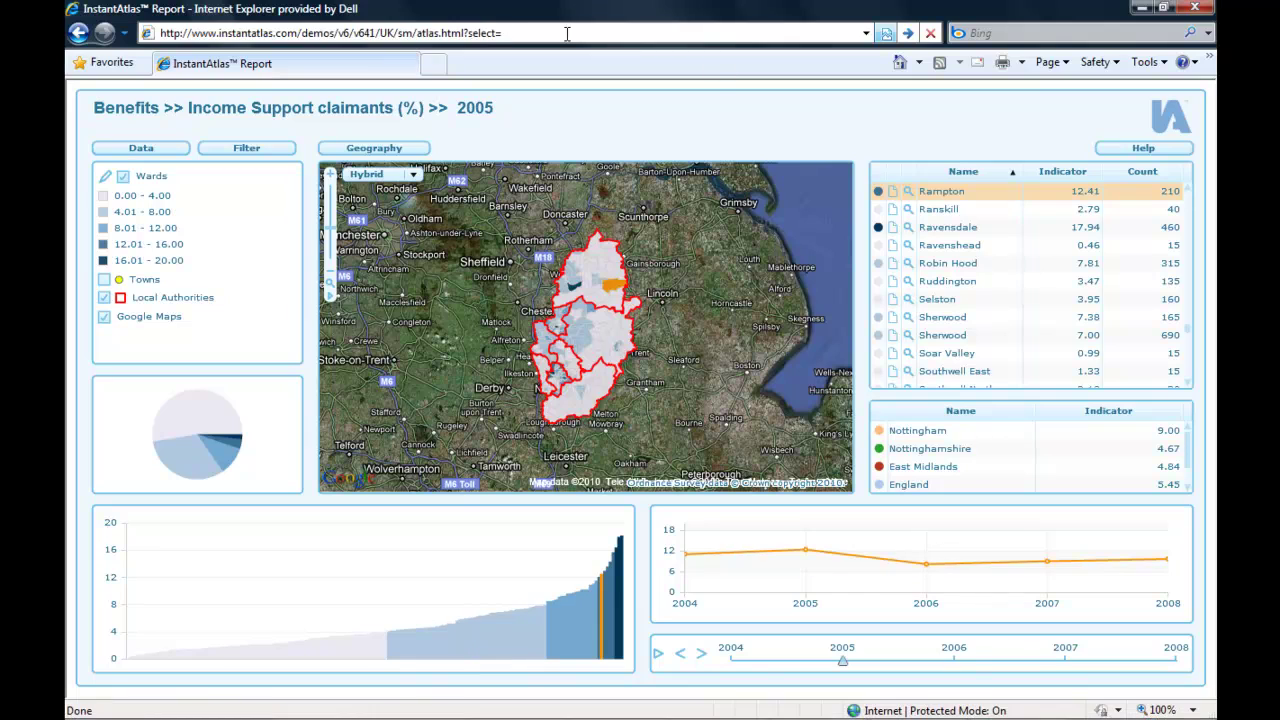
key(ctrl+v)
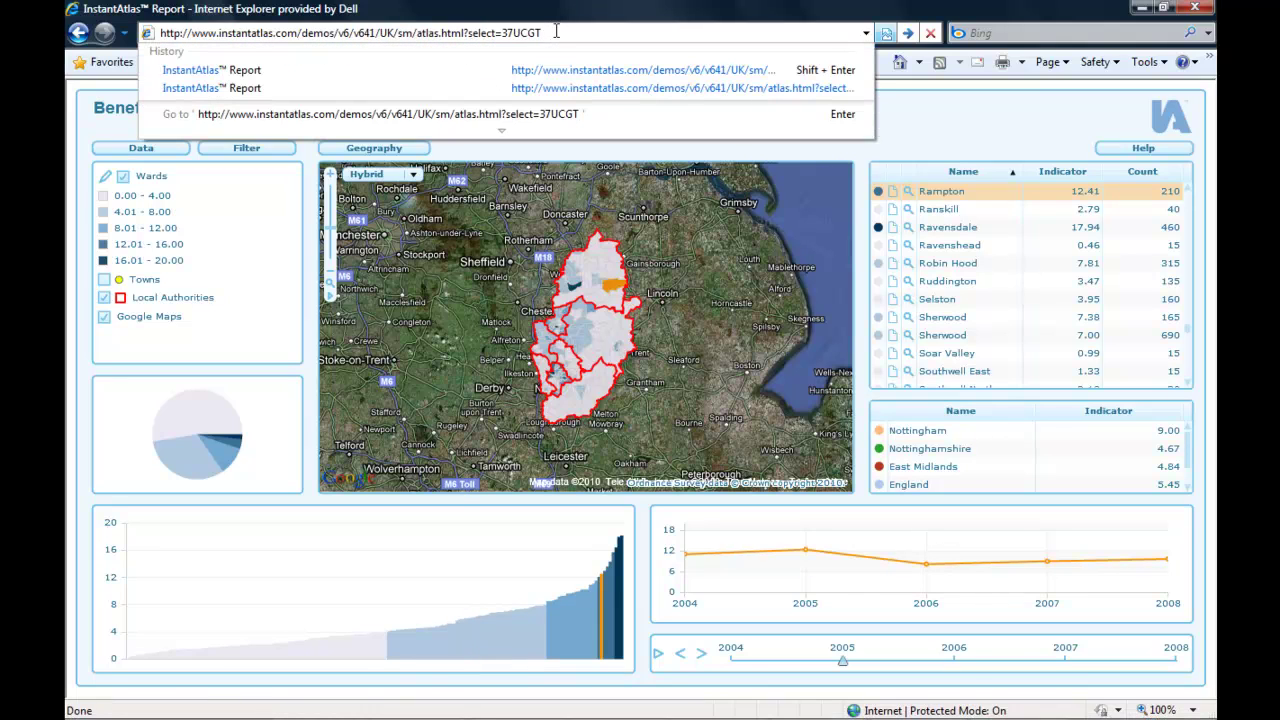
key(Return)
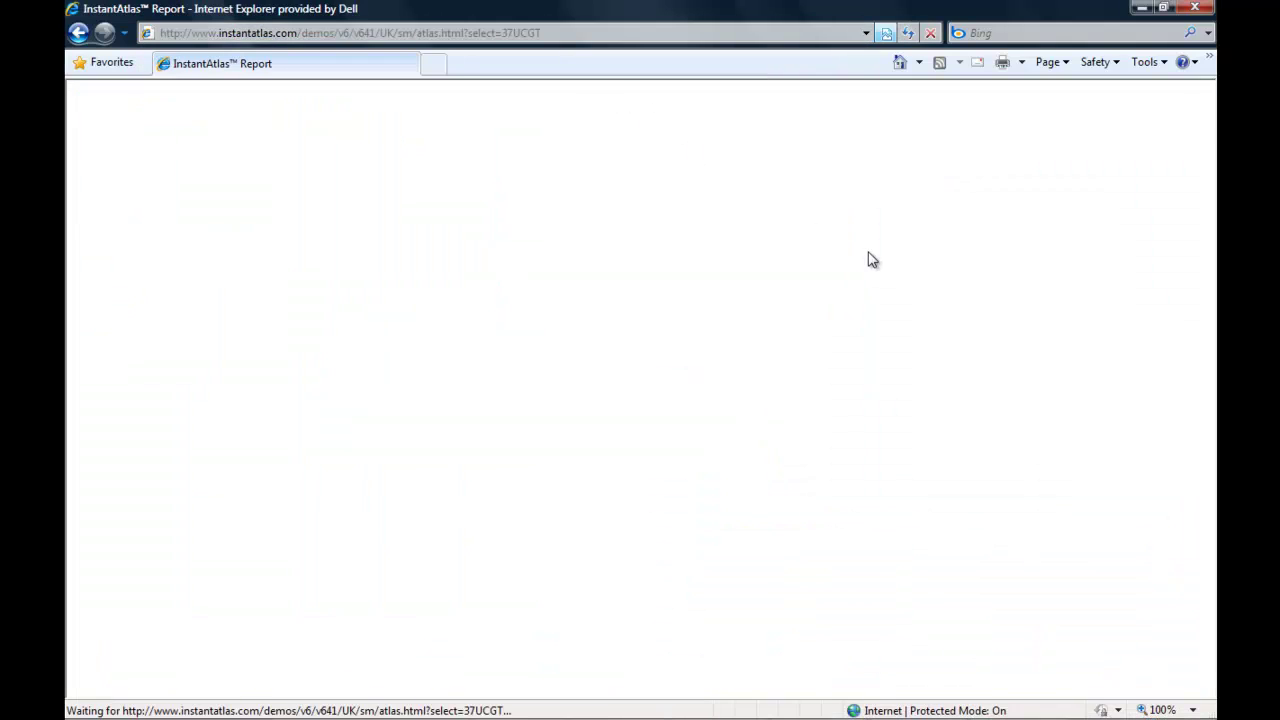
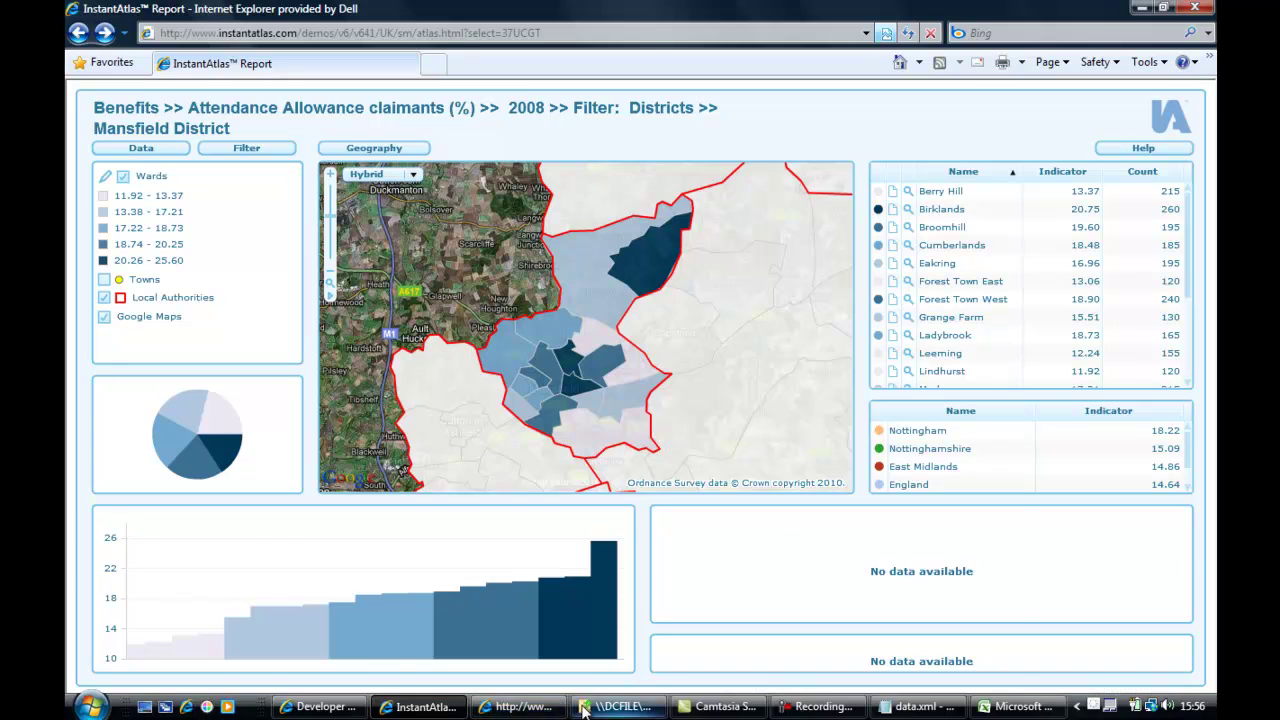
Find section 2.4 of the URL parameters PDF on opening the report with a filter applied, and copy "?filter=" from its syntax
click(520, 709)
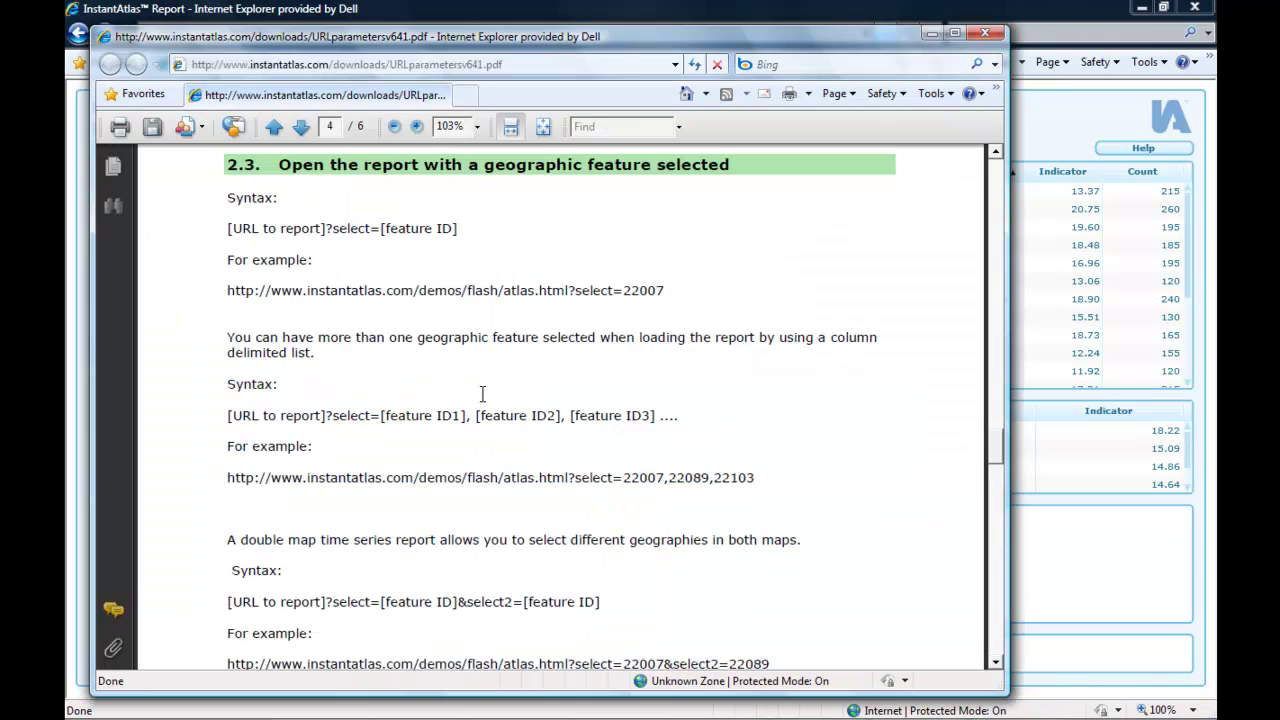
scroll(481, 394, down, 5)
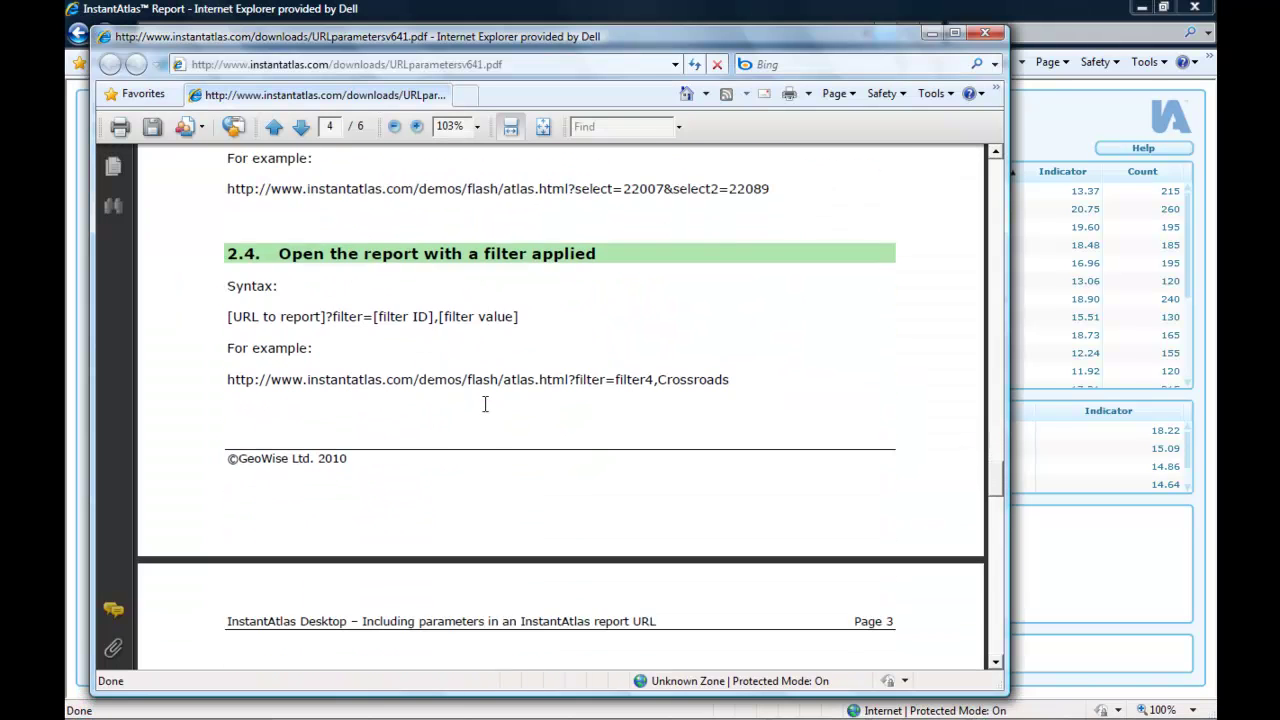
scroll(485, 404, down, 2)
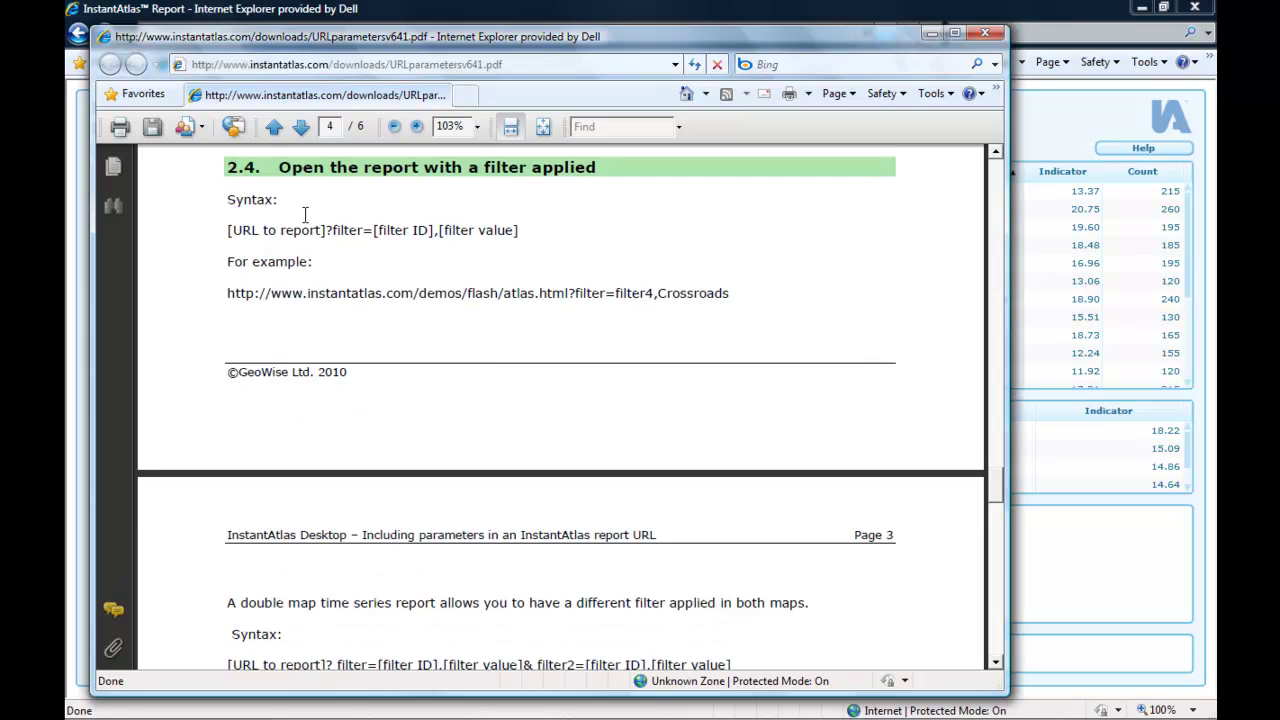
drag(325, 230, 374, 230)
key(ctrl+c)
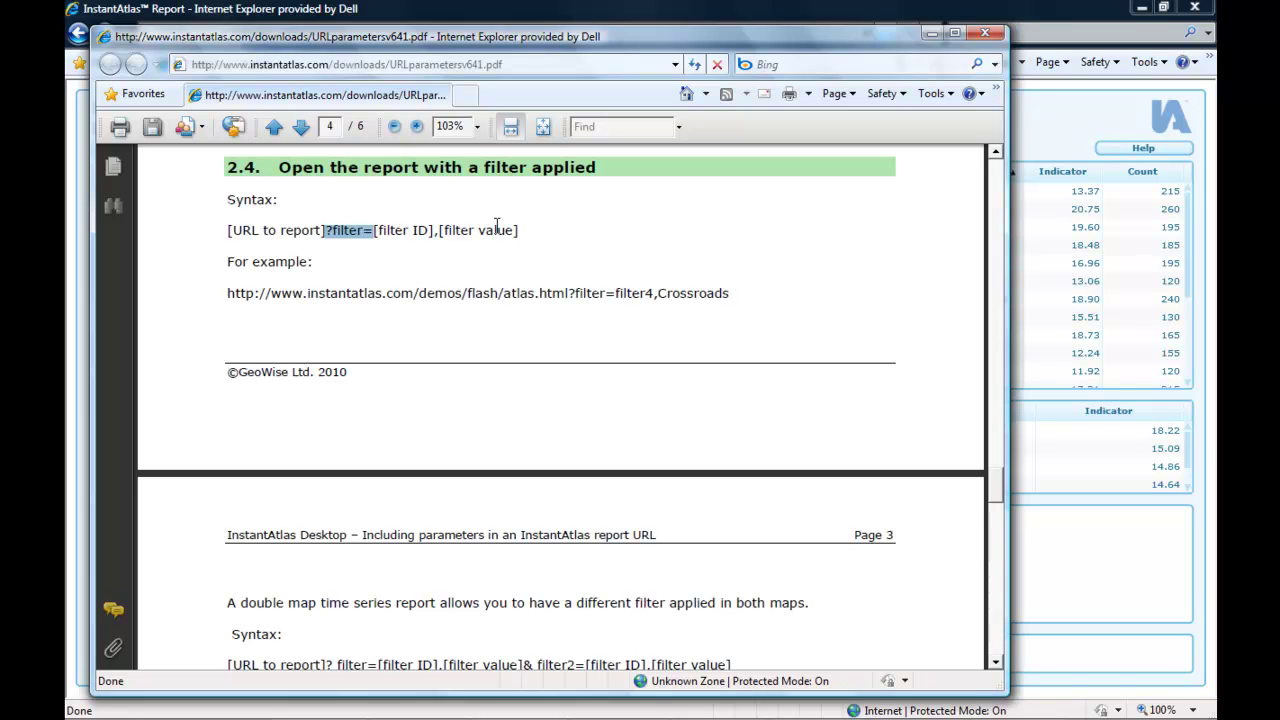
Replace the select parameter and feature ID in the report URL with "?filter="
click(1047, 130)
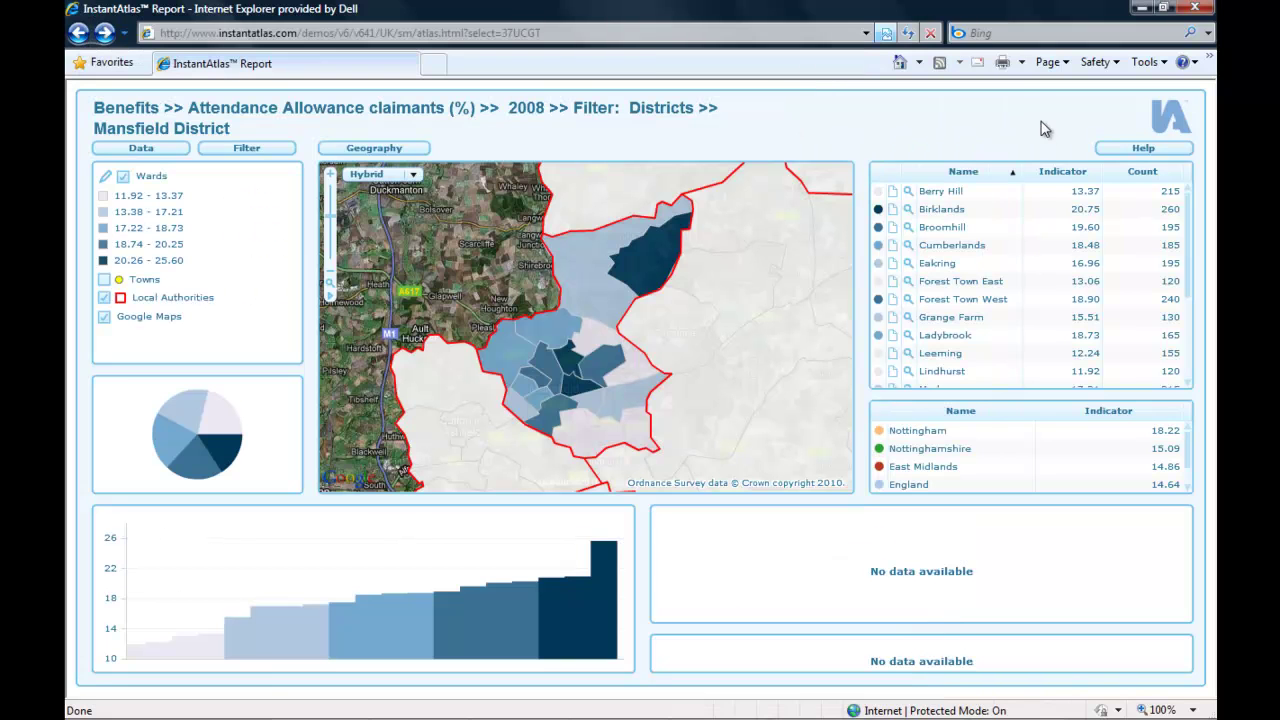
click(651, 33)
click(563, 31)
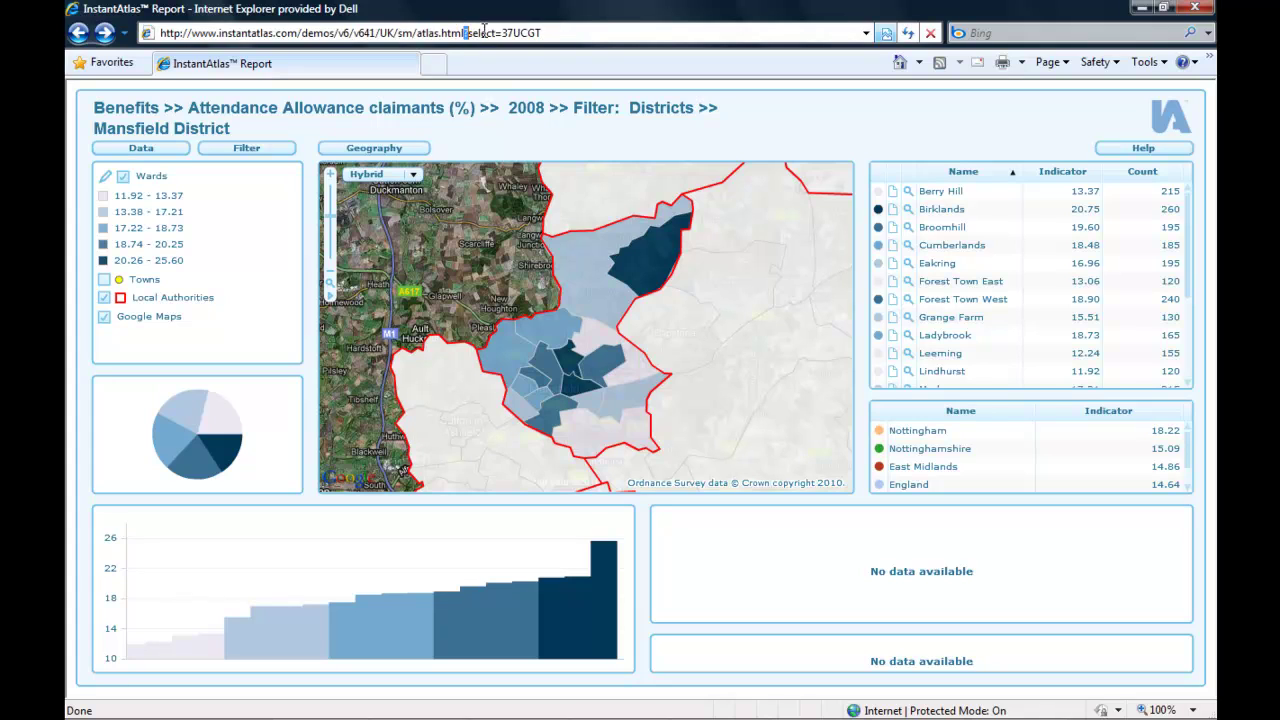
drag(464, 33, 604, 34)
key(ctrl+v)
key(Return)
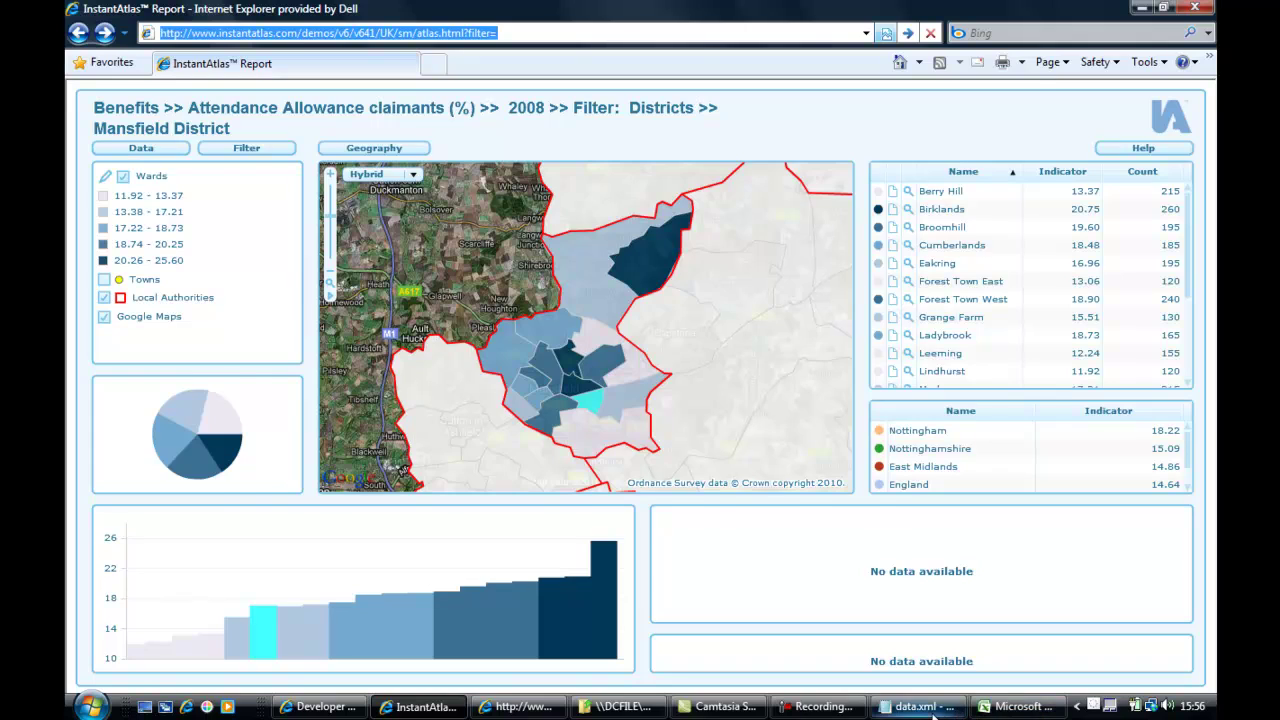
Switch to data.xml in Notepad and copy the Districts filter's ID, filter4, from the FilterList entry
click(935, 710)
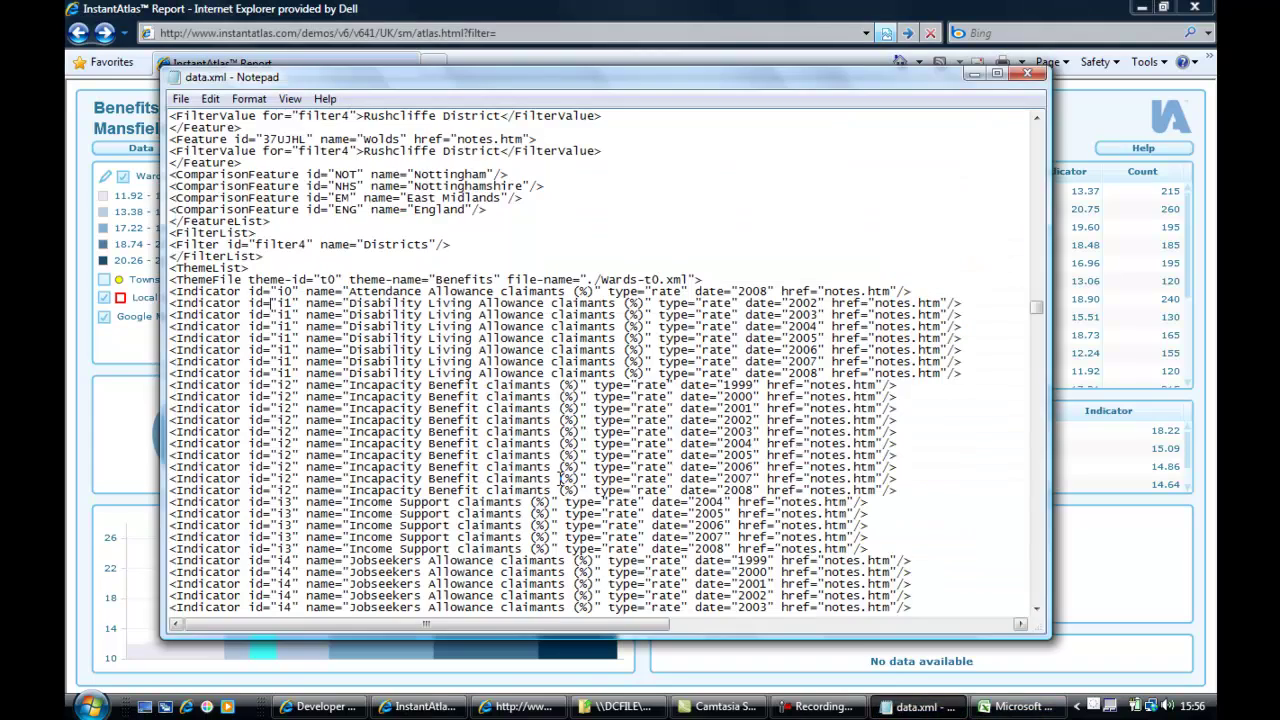
click(251, 268)
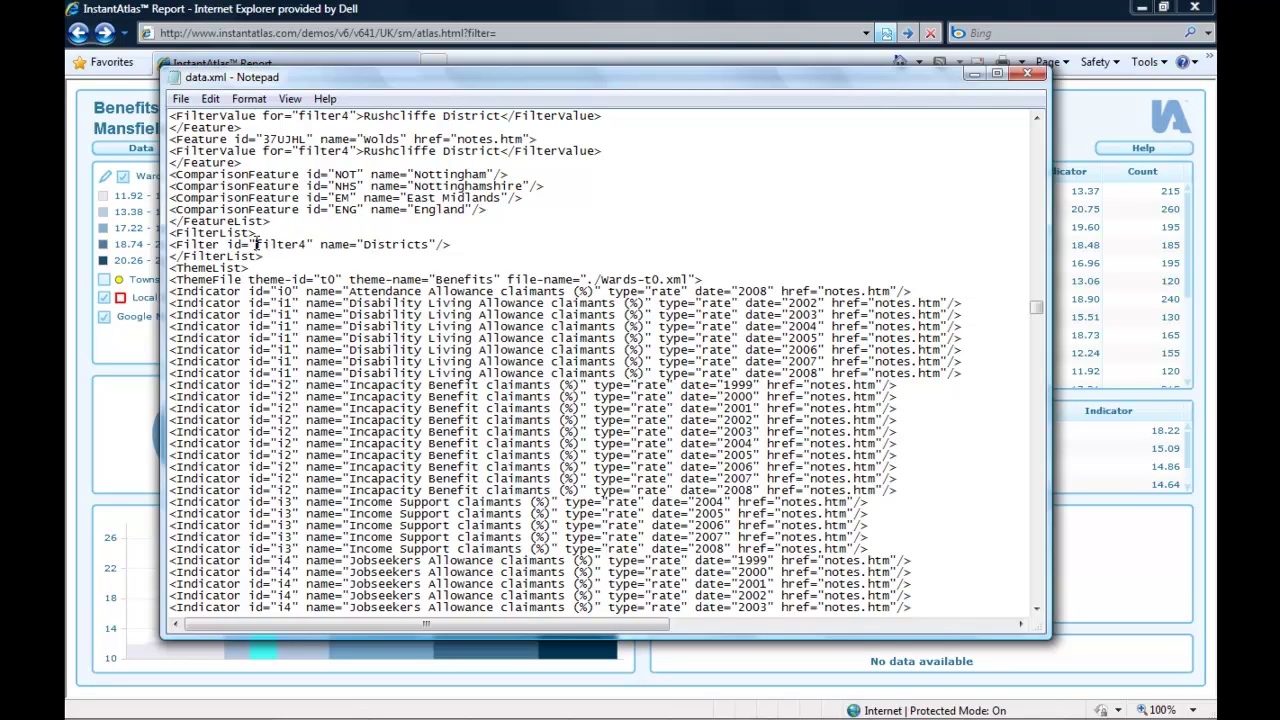
drag(256, 244, 308, 239)
key(ctrl+c)
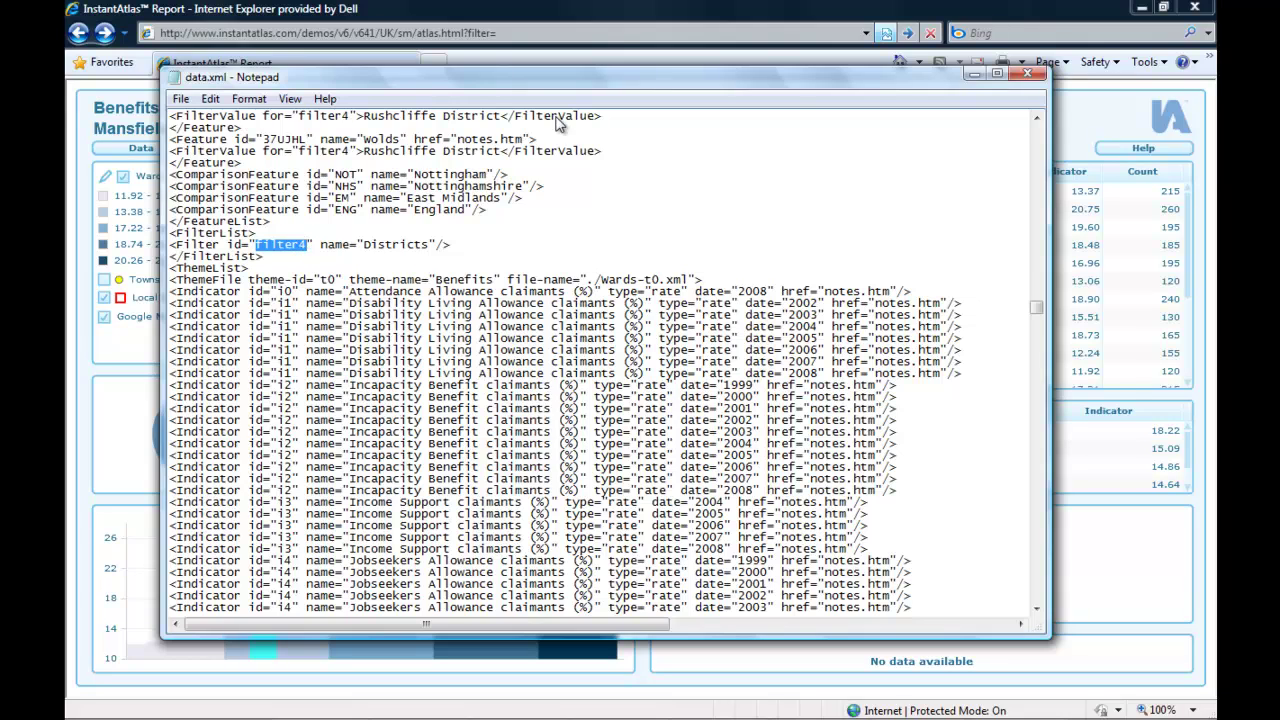
Complete the report URL with "filter4,Mansfield District" after "?filter=", without a space after the comma, and load the report
click(654, 8)
click(535, 32)
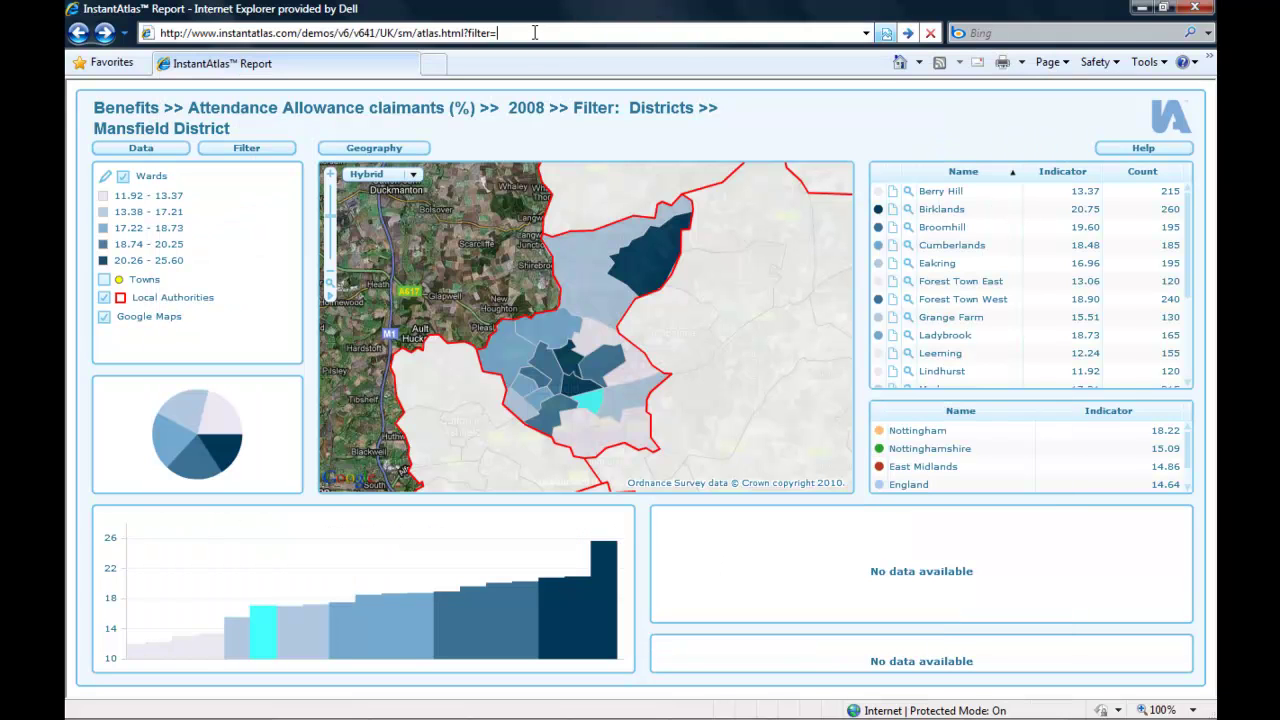
key(ctrl+v)
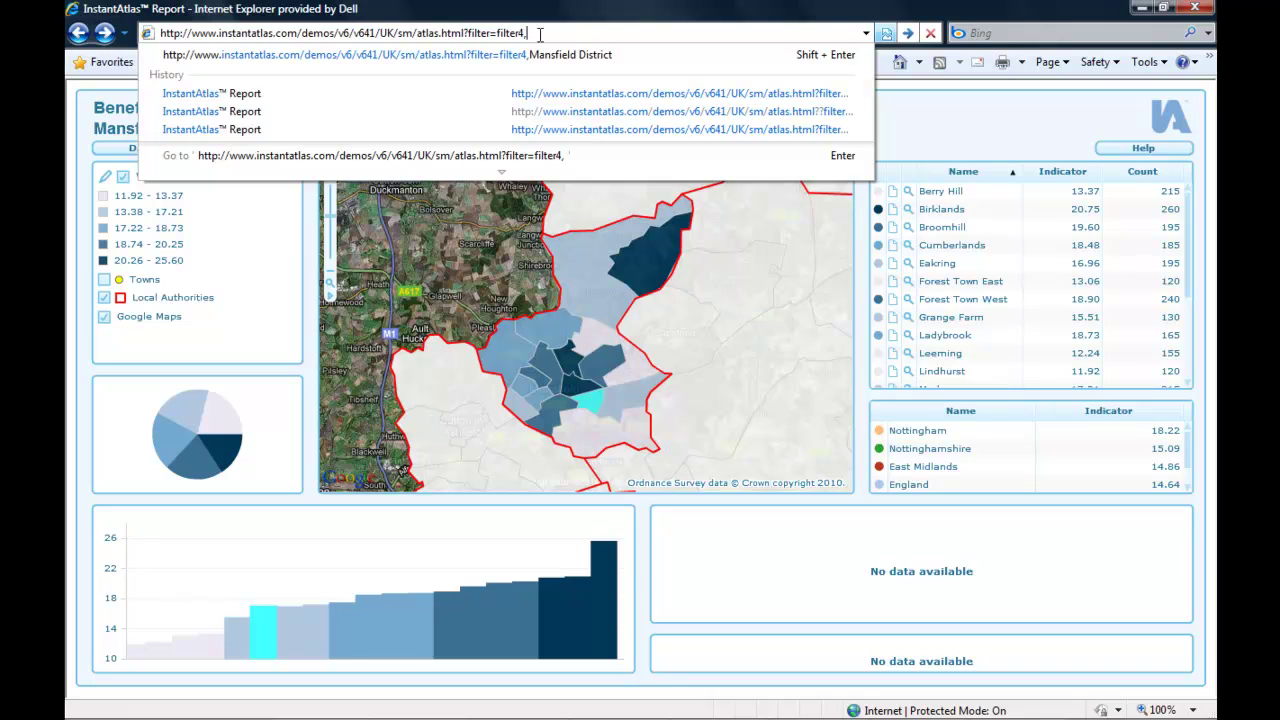
text(, Mans)
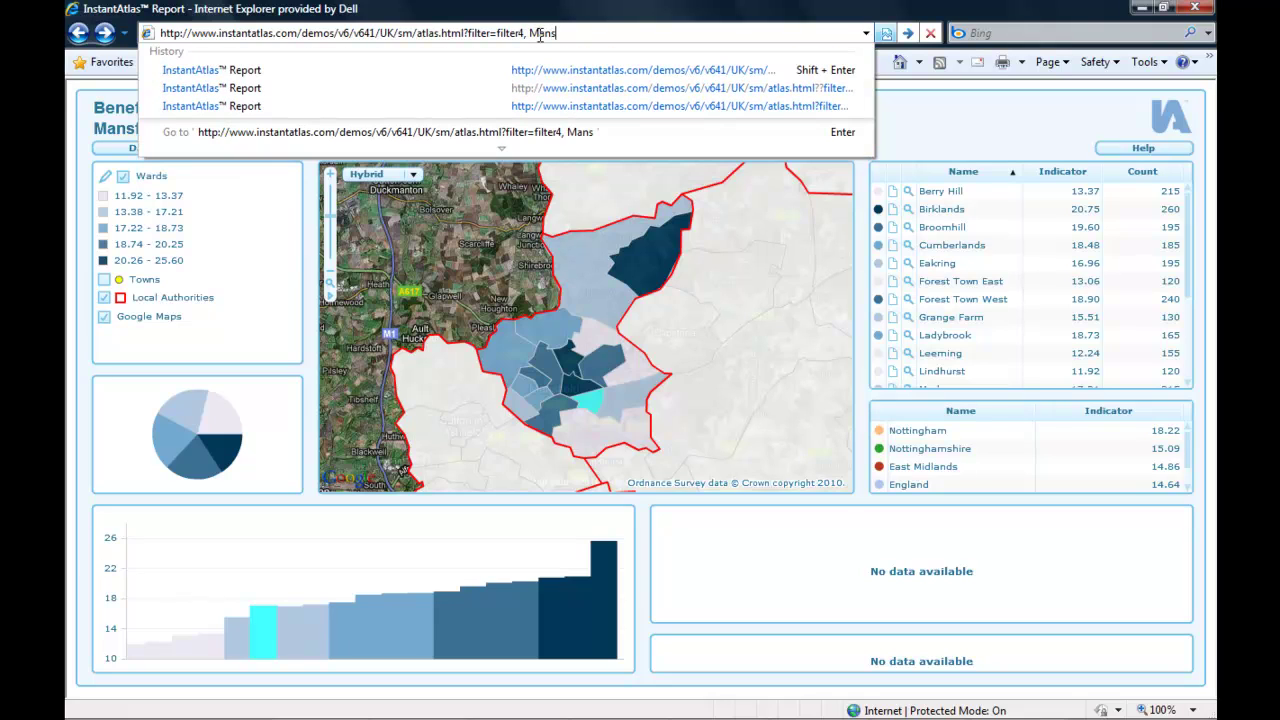
text(field District)
click(528, 33)
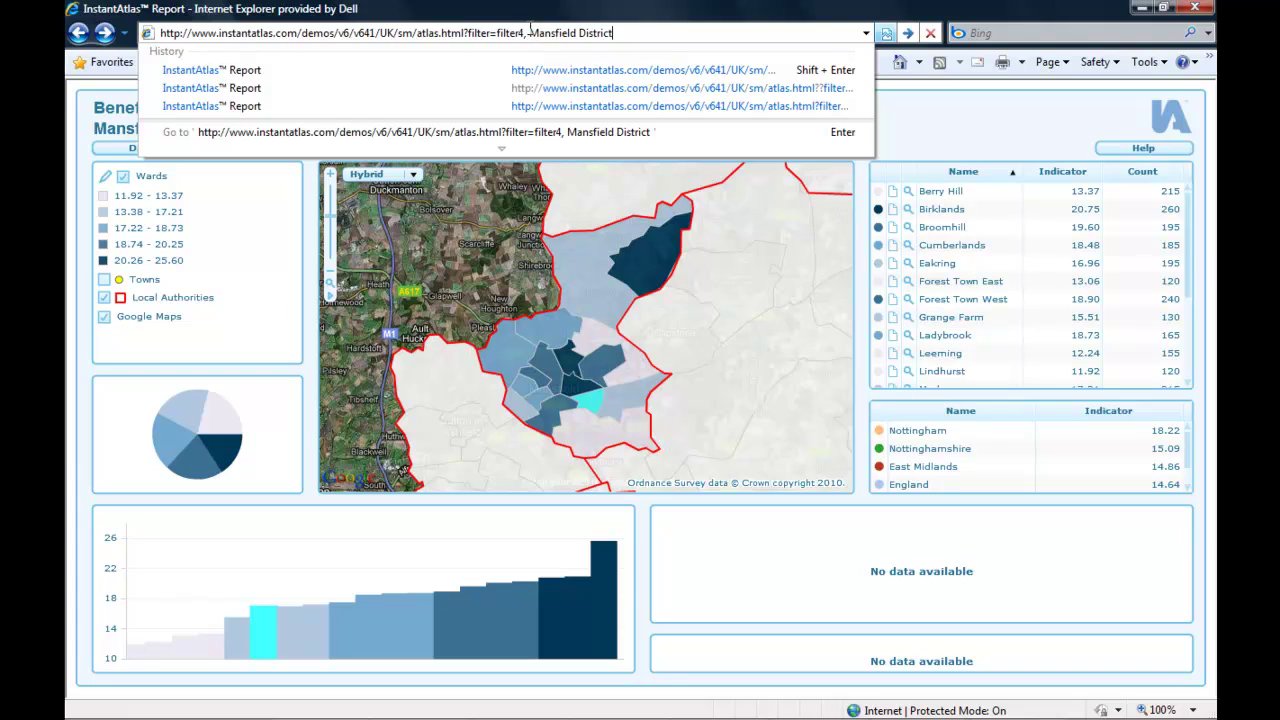
key(BackSpace)
key(Return)
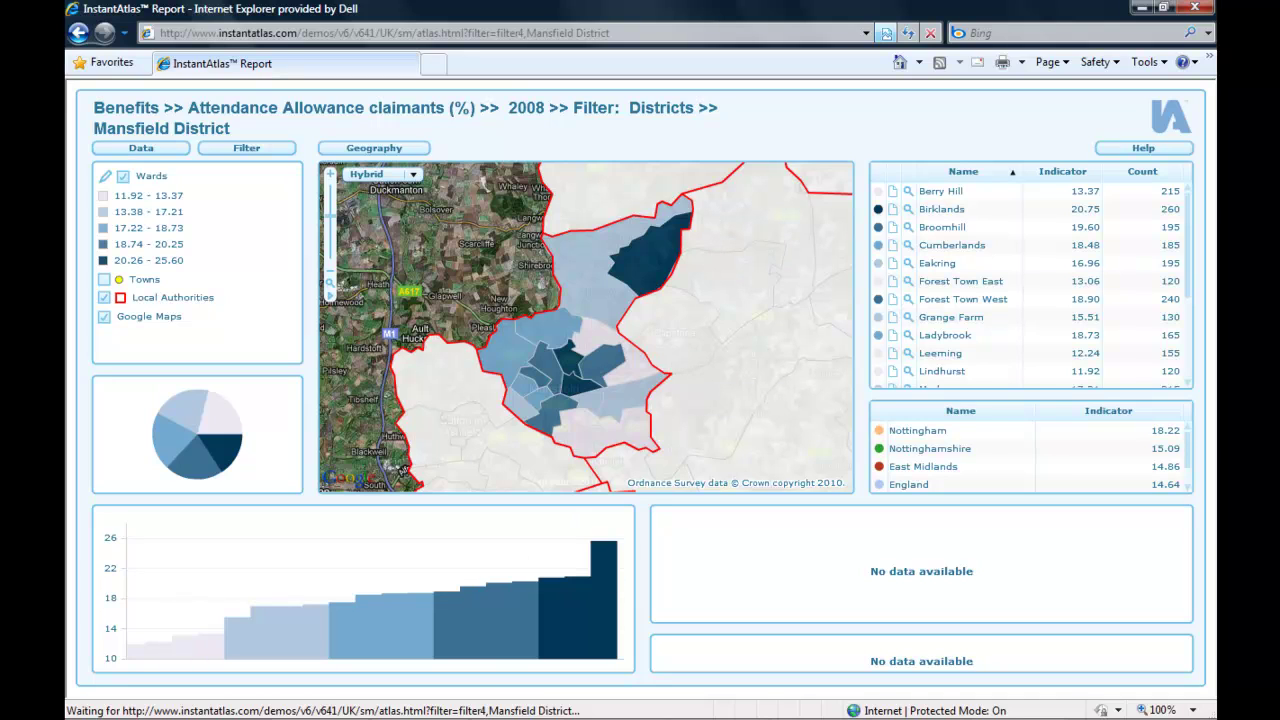
Browse to the stylesheets folder inside v6_4_1 in the file explorer and select default_pink_2.css
mouse_move(518, 712)
click(614, 707)
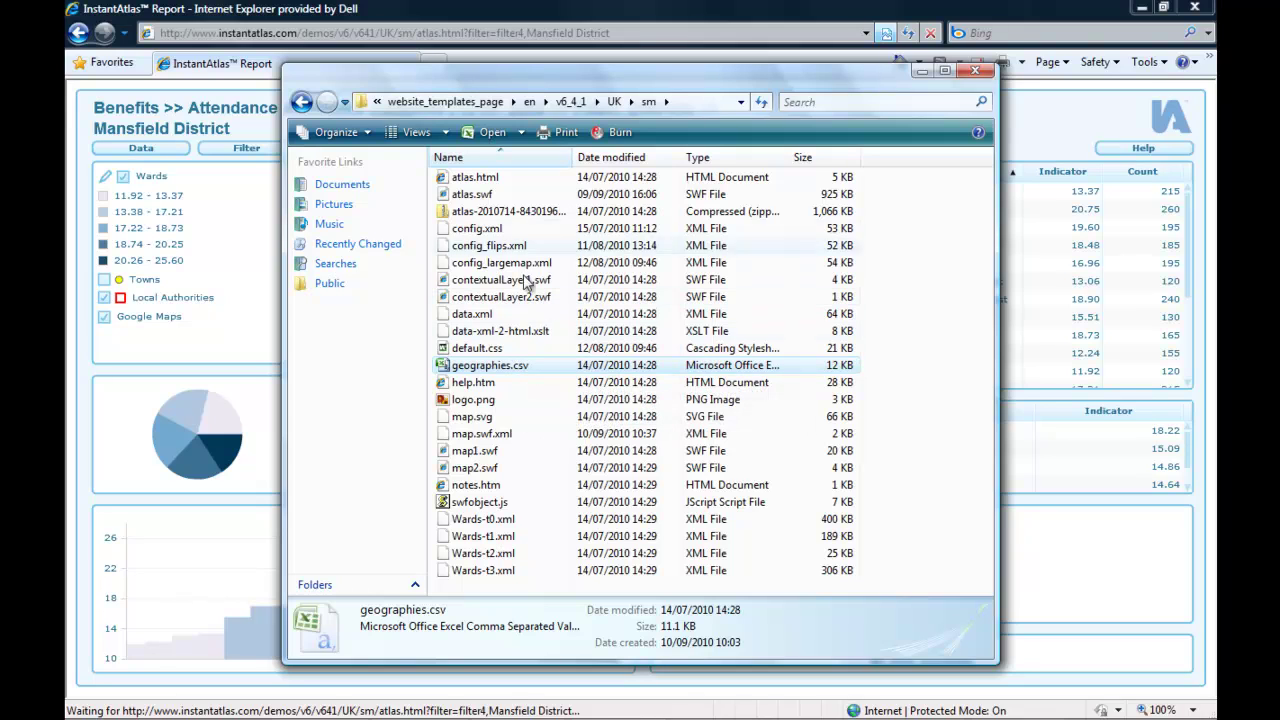
click(616, 102)
click(575, 104)
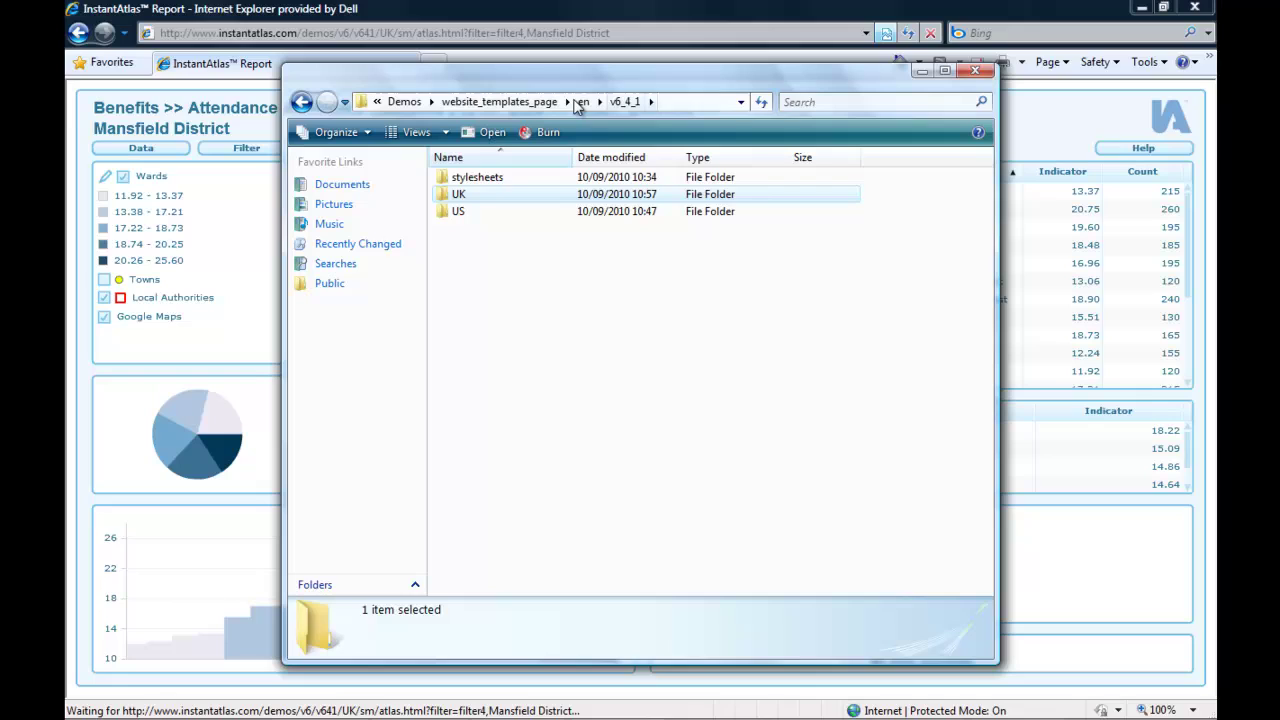
double_click(487, 178)
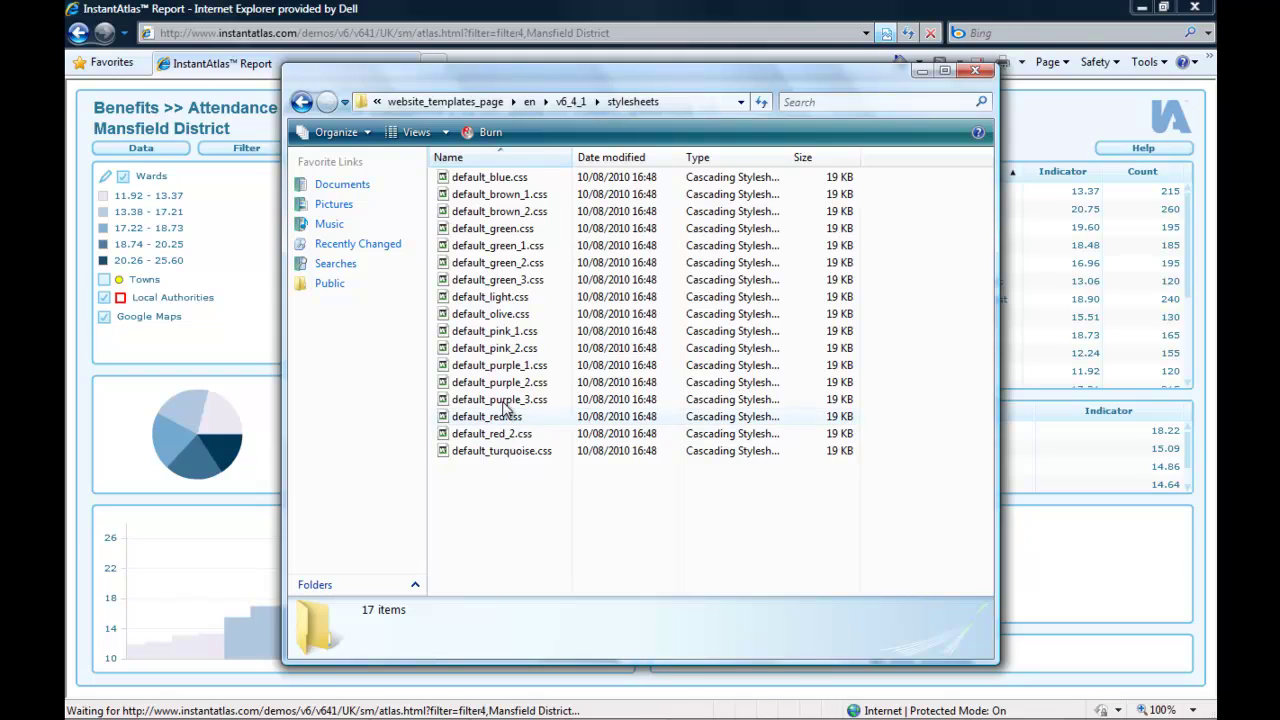
click(494, 350)
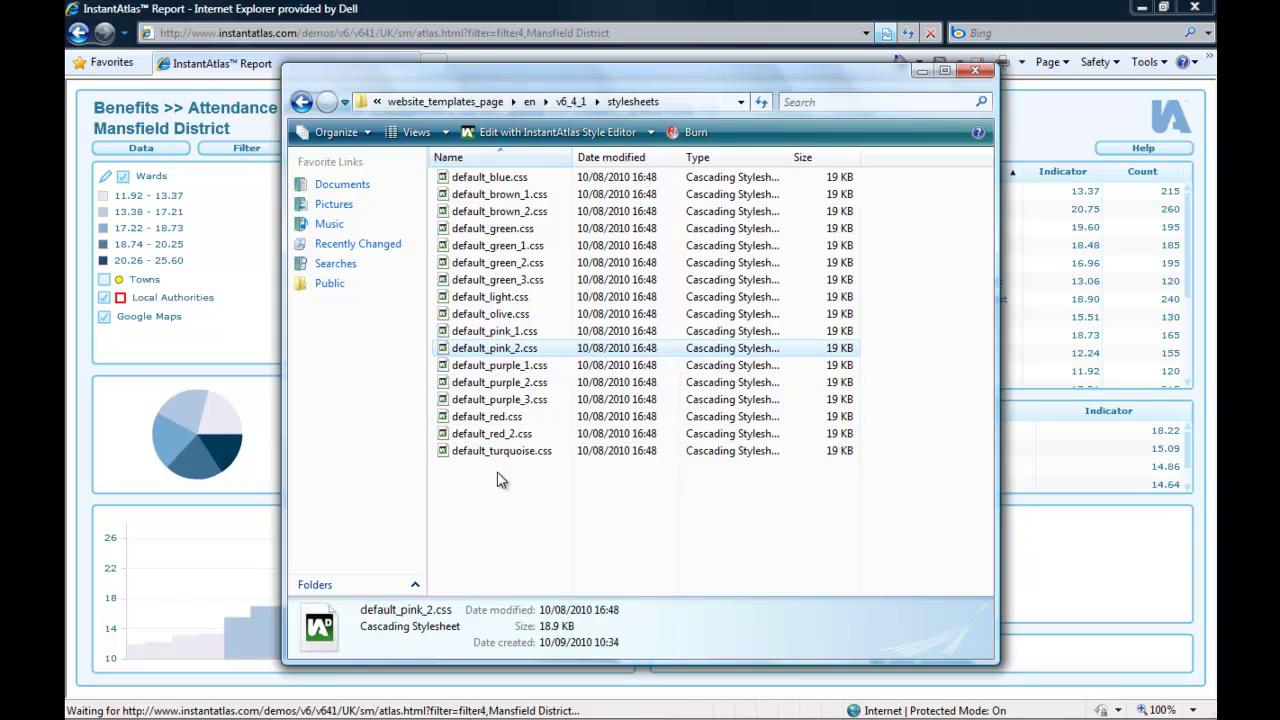
Find PDF section 2.7 on opening the report with a particular style-sheet, and copy "?style=" from its syntax
click(520, 706)
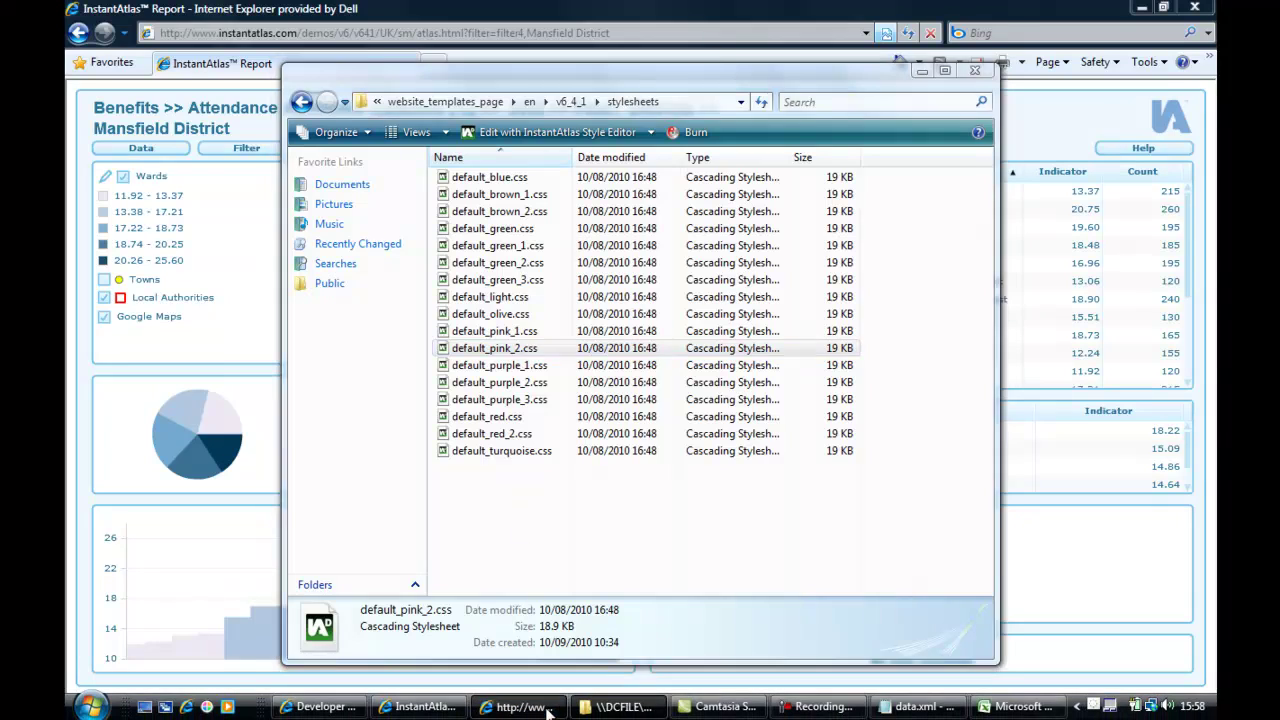
scroll(534, 468, down, 10)
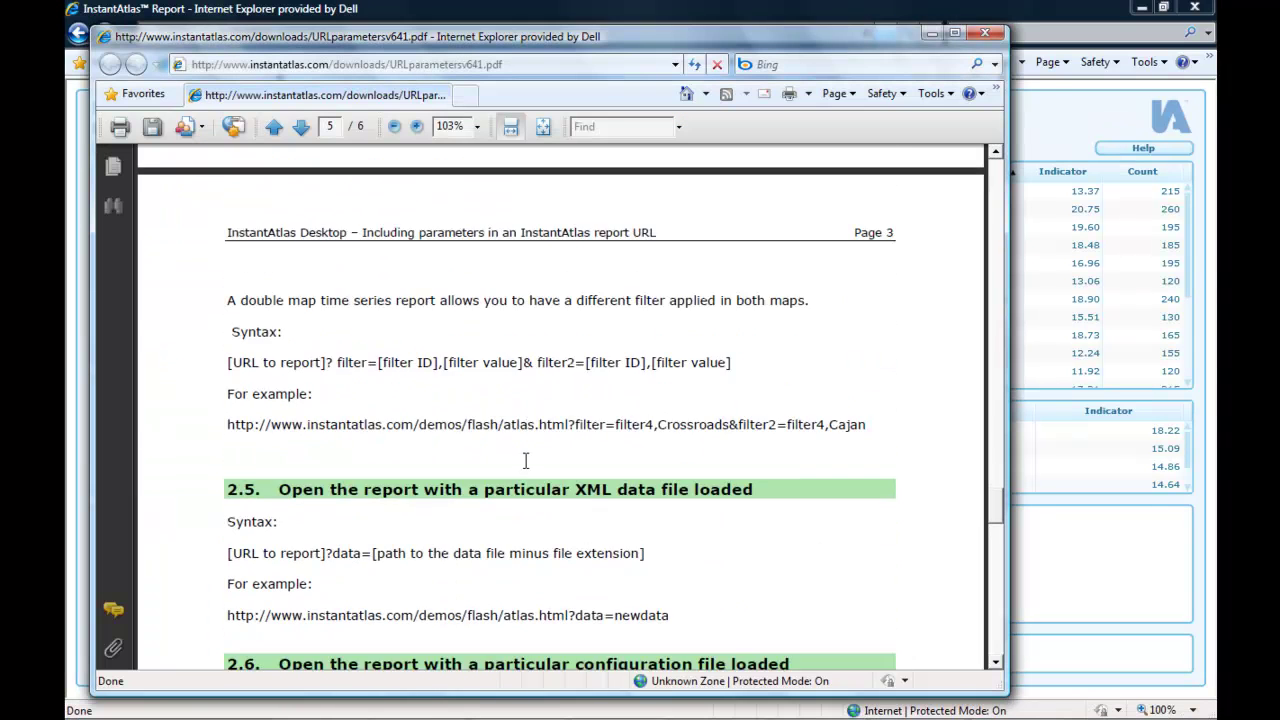
scroll(528, 463, down, 9)
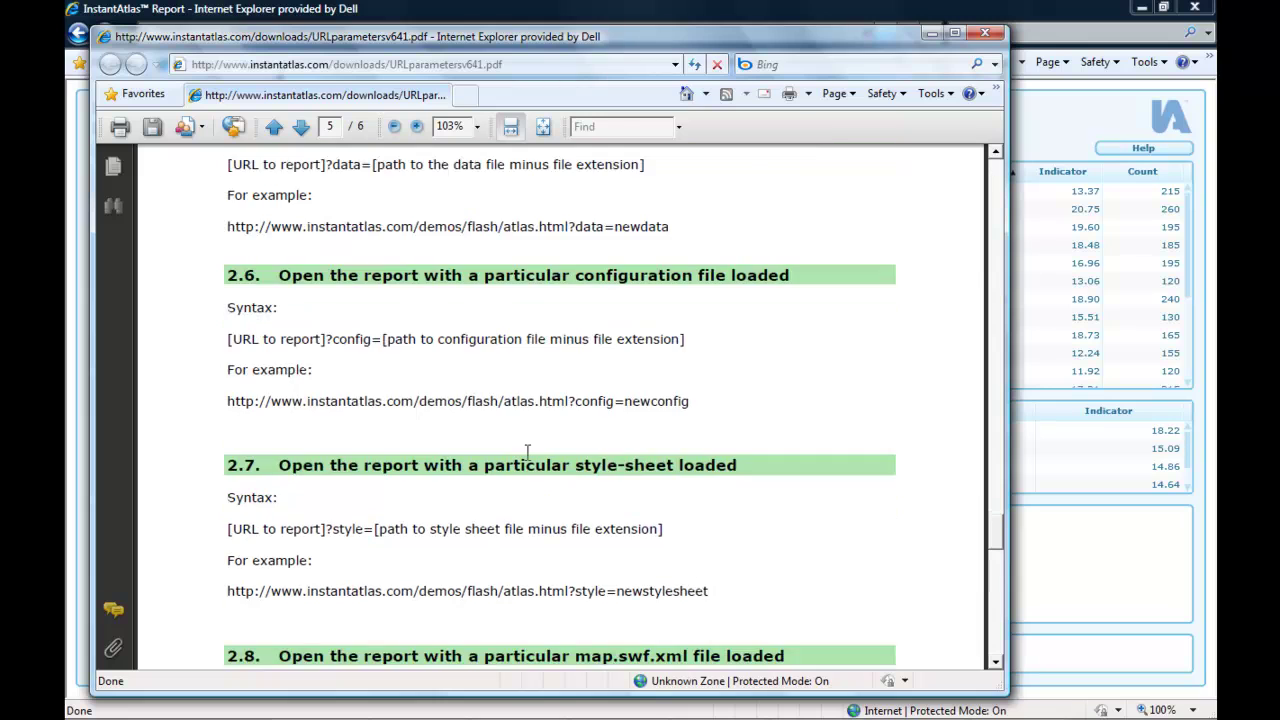
scroll(530, 461, down, 2)
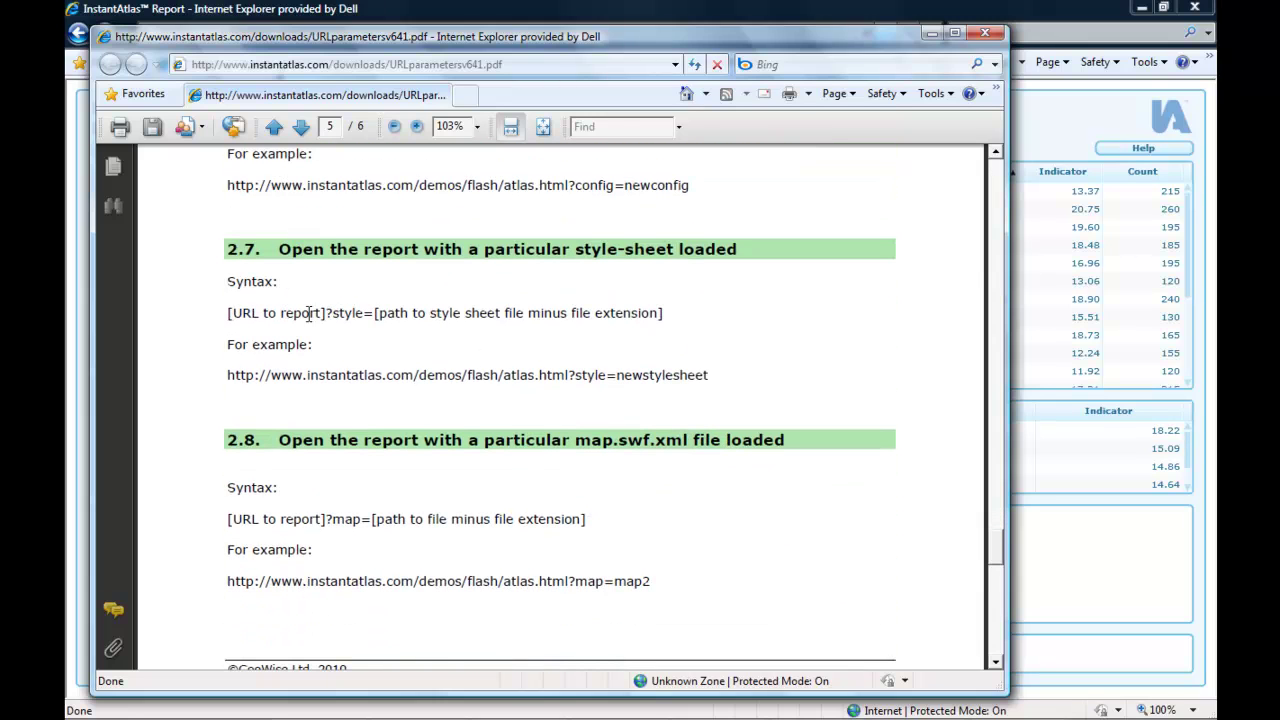
drag(326, 313, 380, 316)
key(ctrl+c)
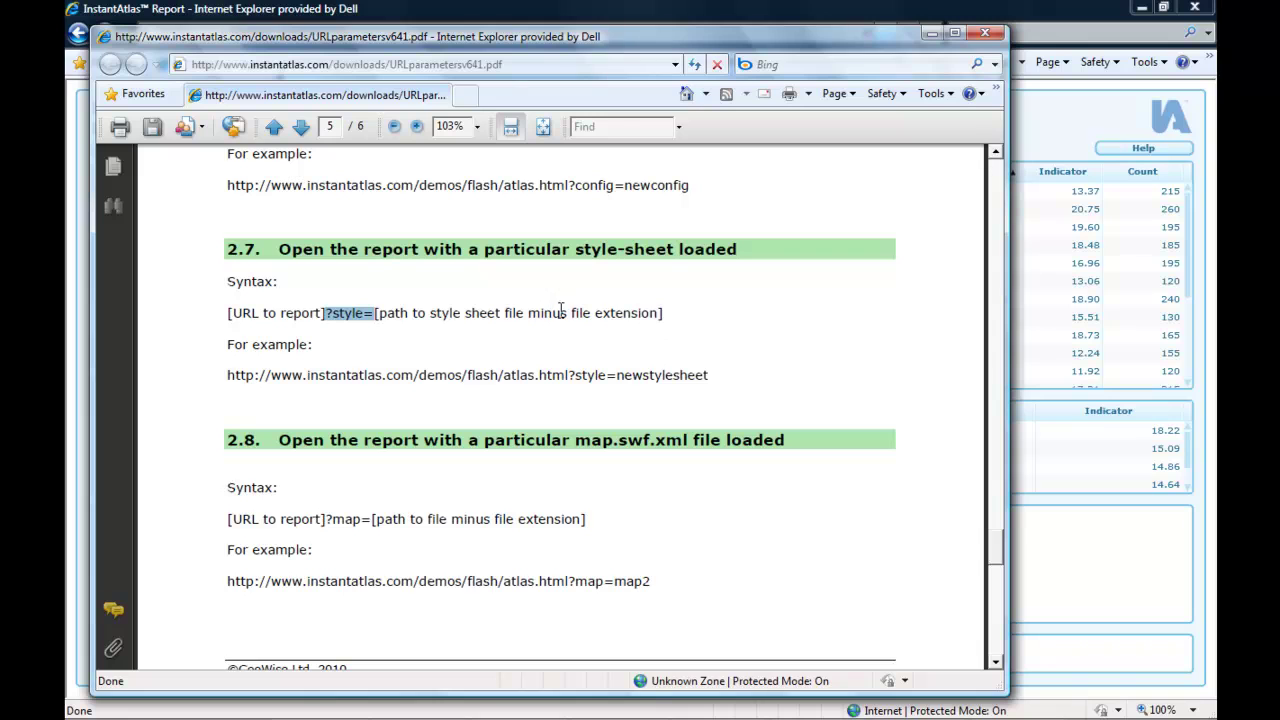
Check the default_pink_2.css style sheet in the stylesheets folder and reselect "?style=" in the syntax of PDF section 2.7
mouse_move(537, 714)
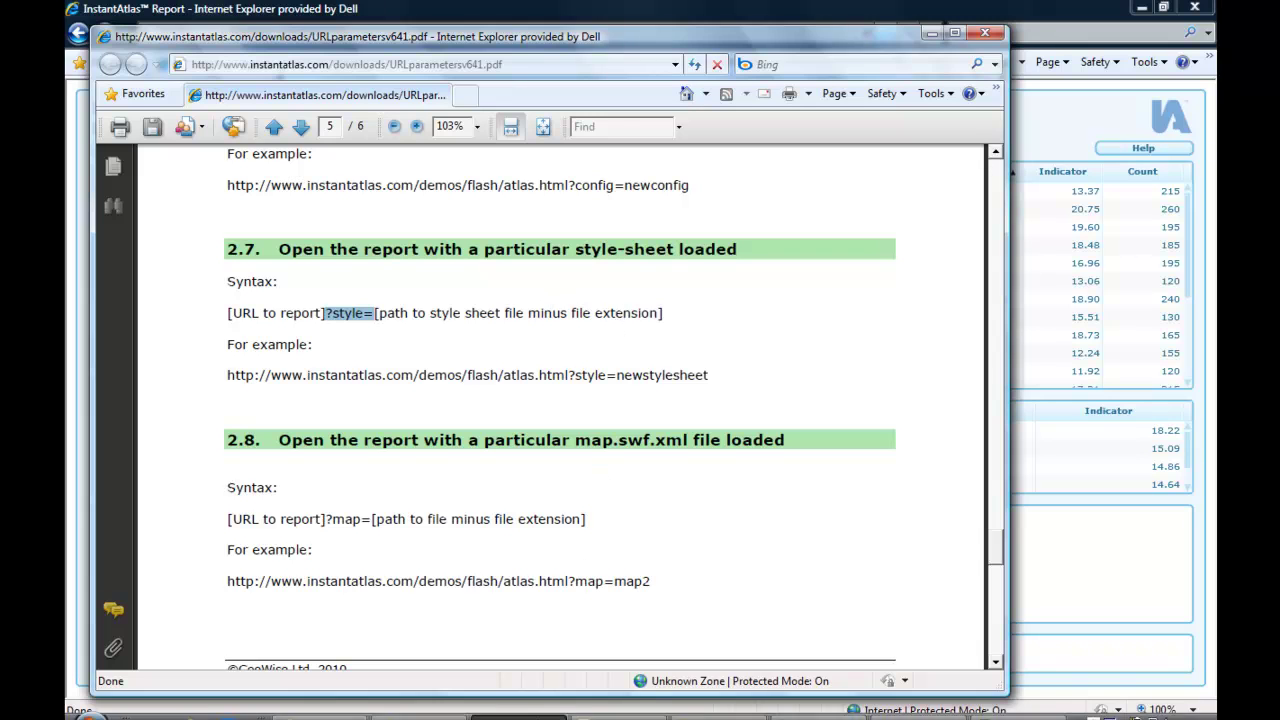
click(620, 707)
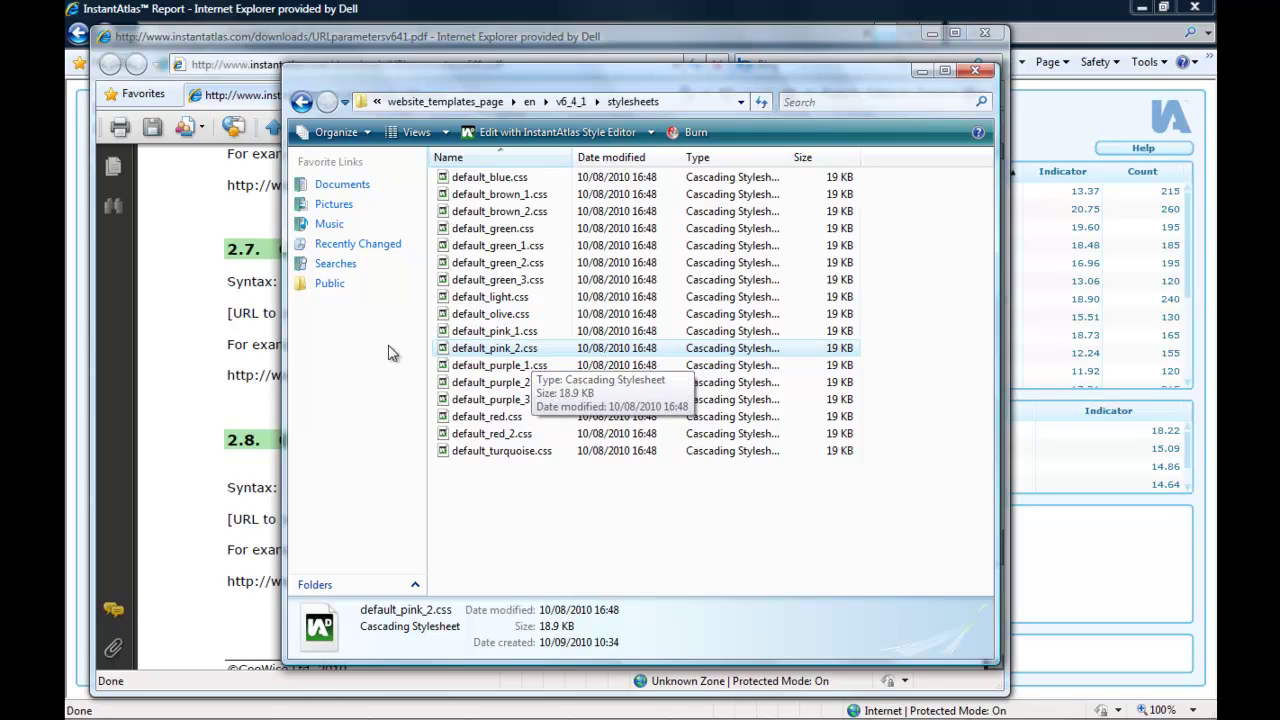
click(255, 323)
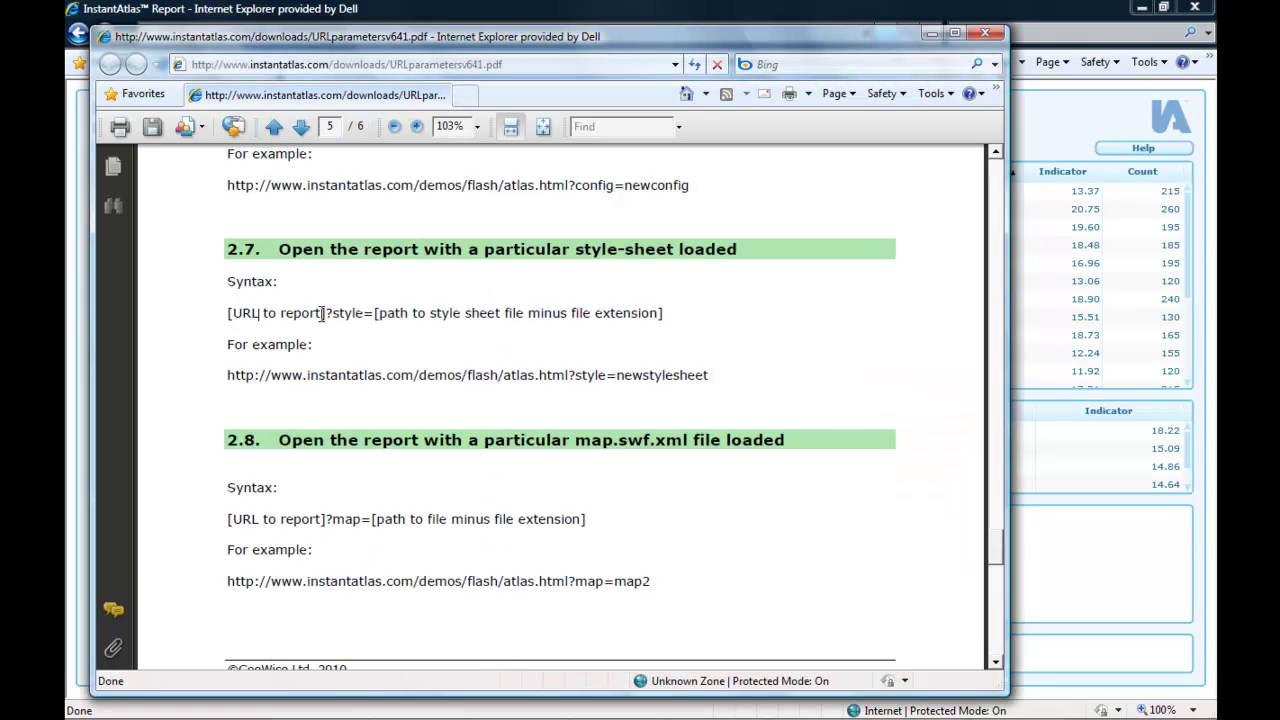
drag(325, 313, 382, 308)
Switch to the report window and replace the filter parameter in its URL with "?style=../../stylesheets/"
click(1026, 8)
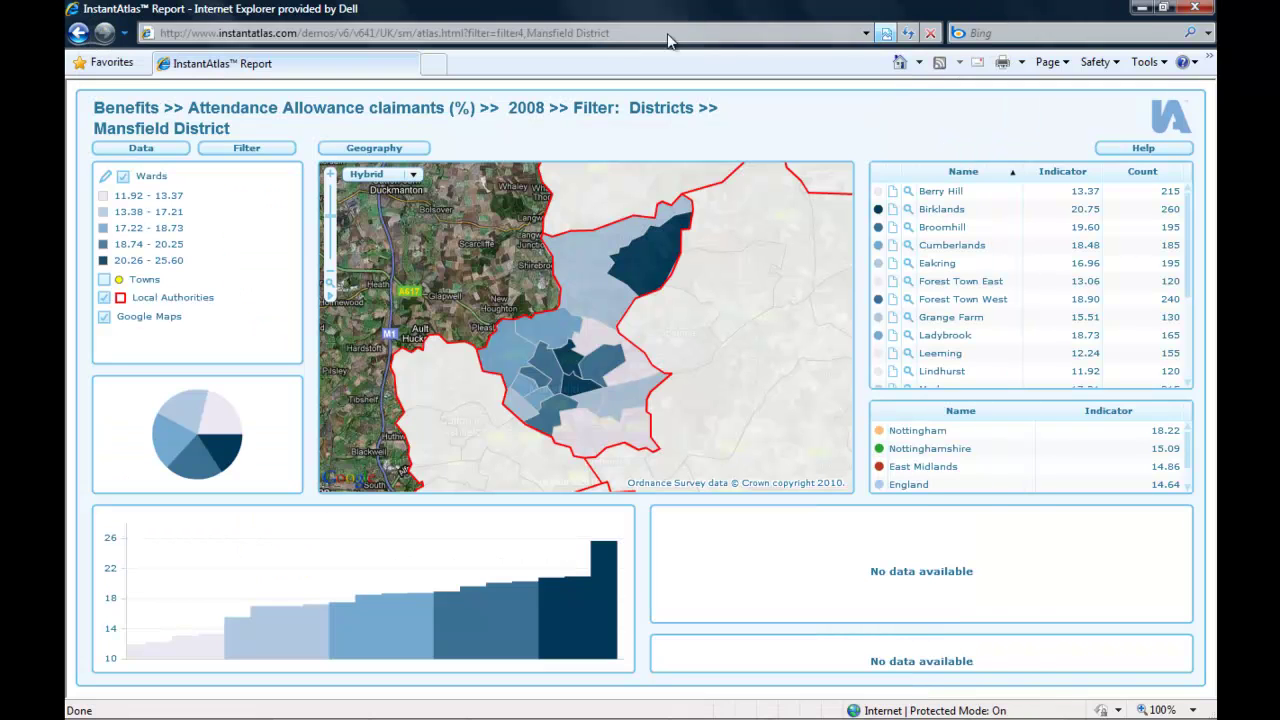
click(667, 33)
click(498, 33)
drag(472, 33, 650, 35)
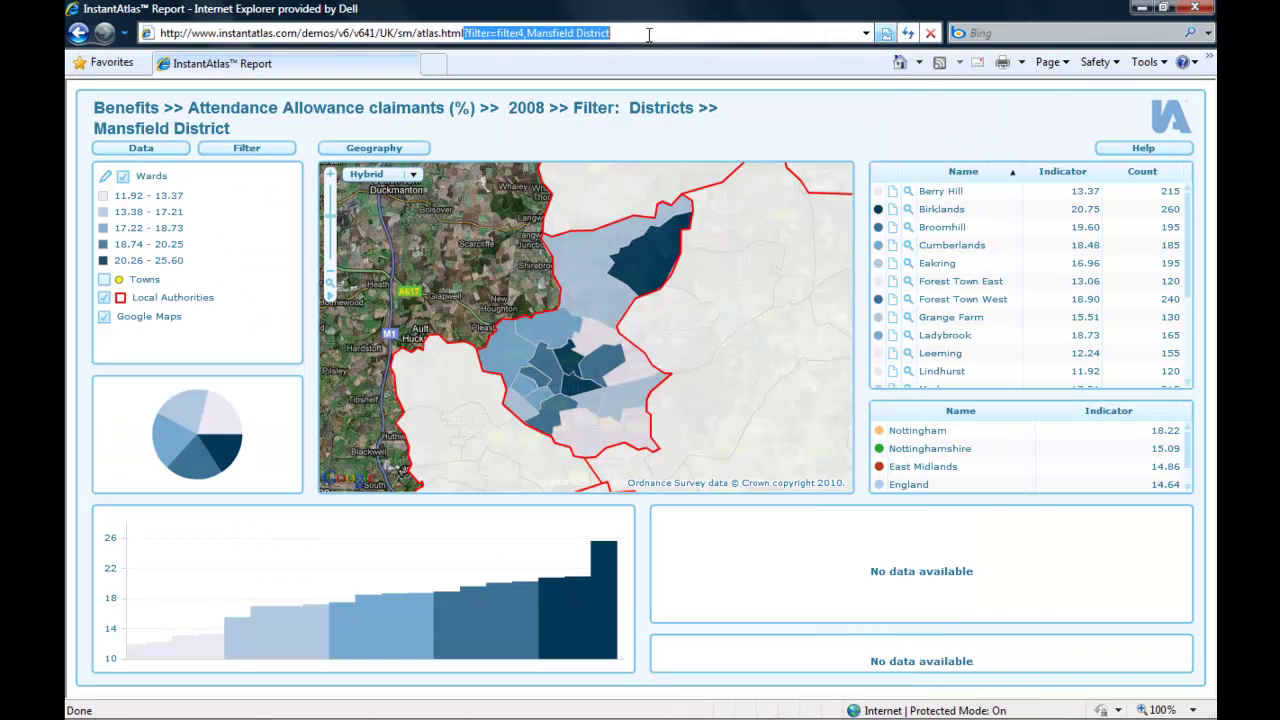
key(ctrl+v)
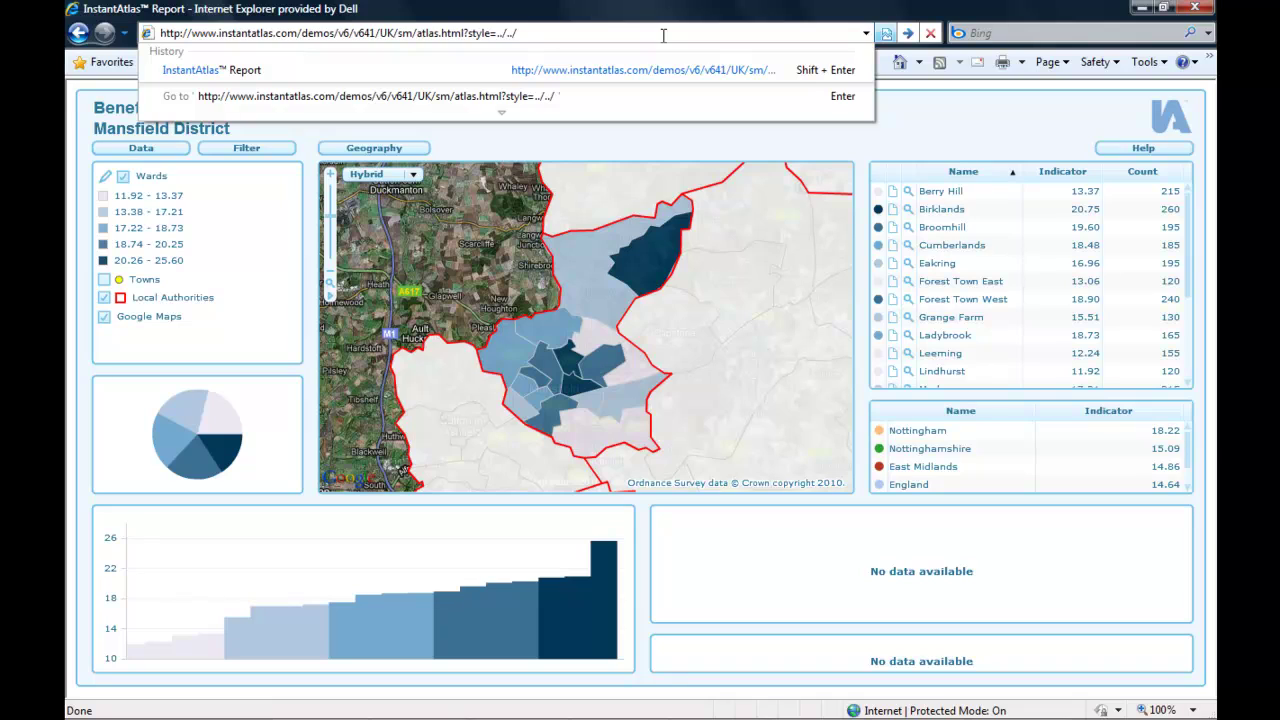
text(stylesheets/)
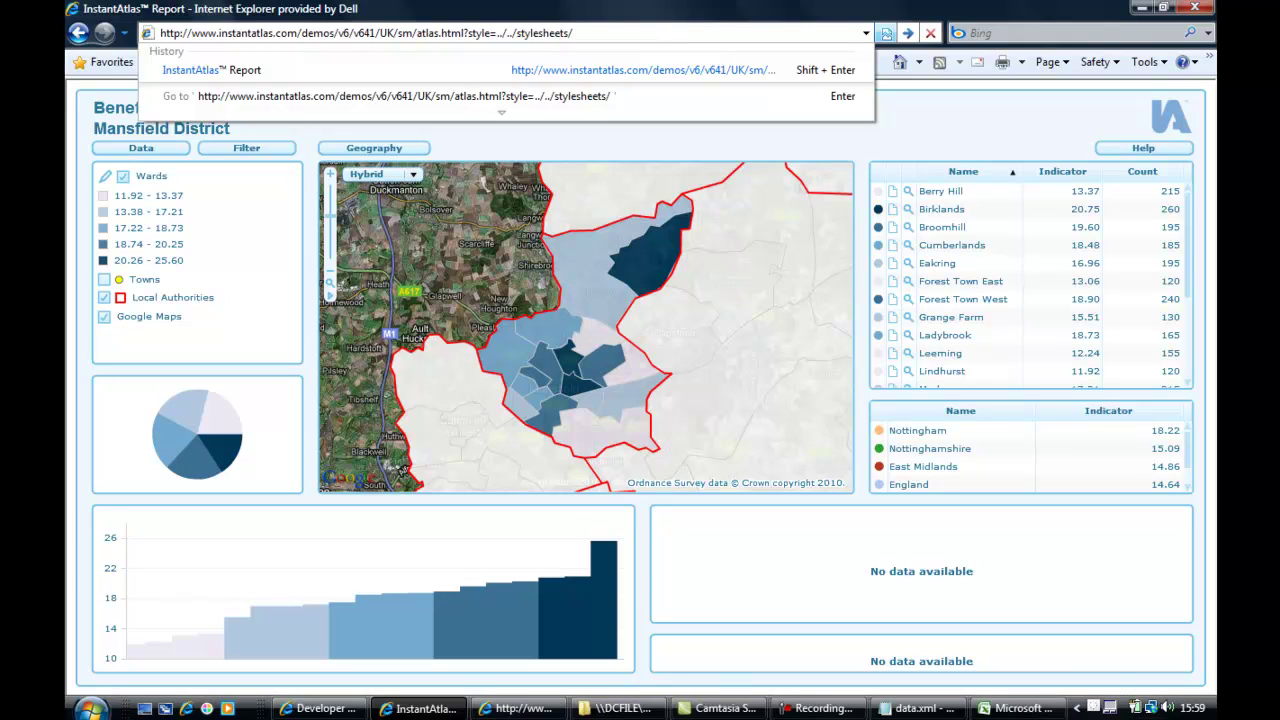
Append the style sheet name default_pink_2, copied without its extension from the stylesheets folder, to the report URL and load the report
click(625, 707)
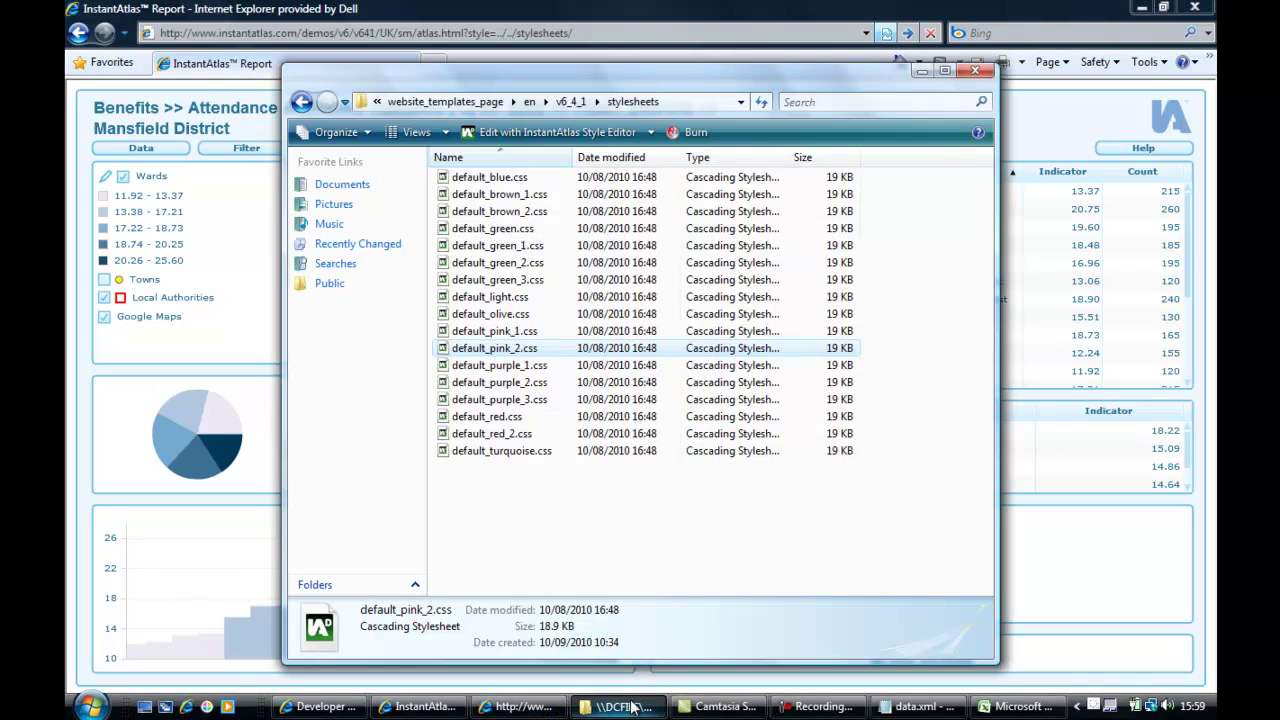
click(517, 348)
key(ctrl+c)
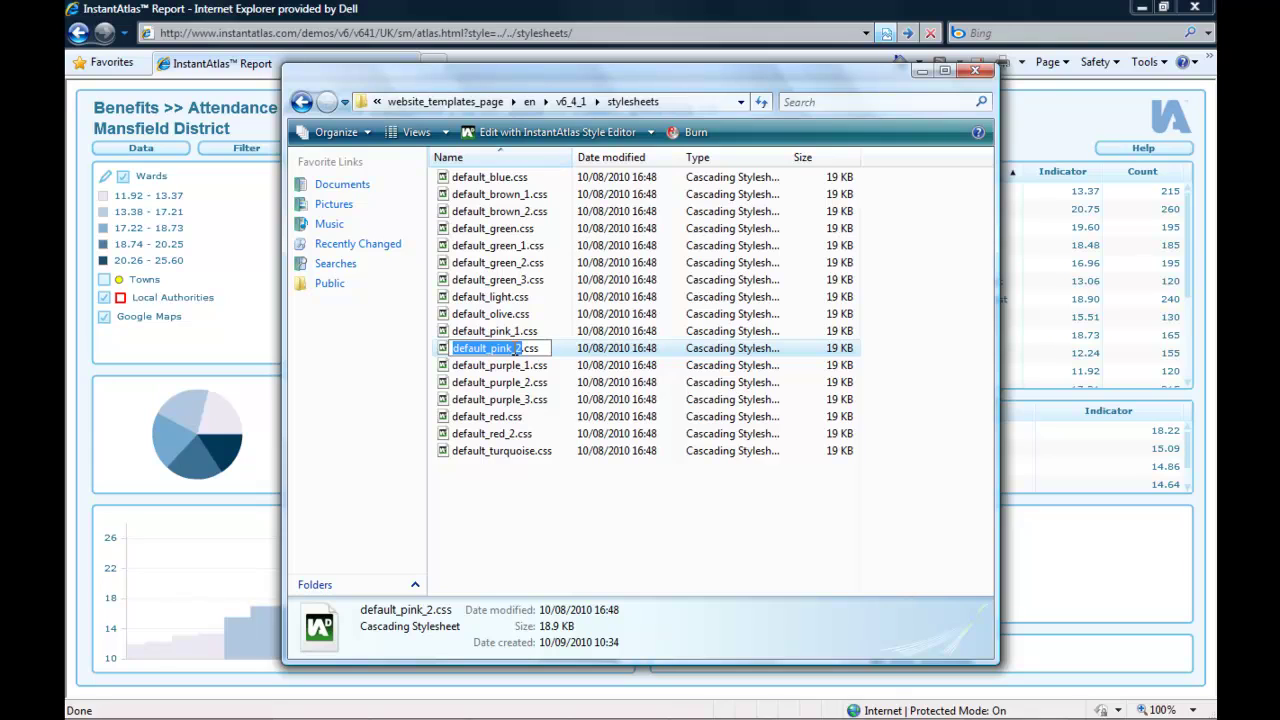
click(624, 33)
click(624, 33)
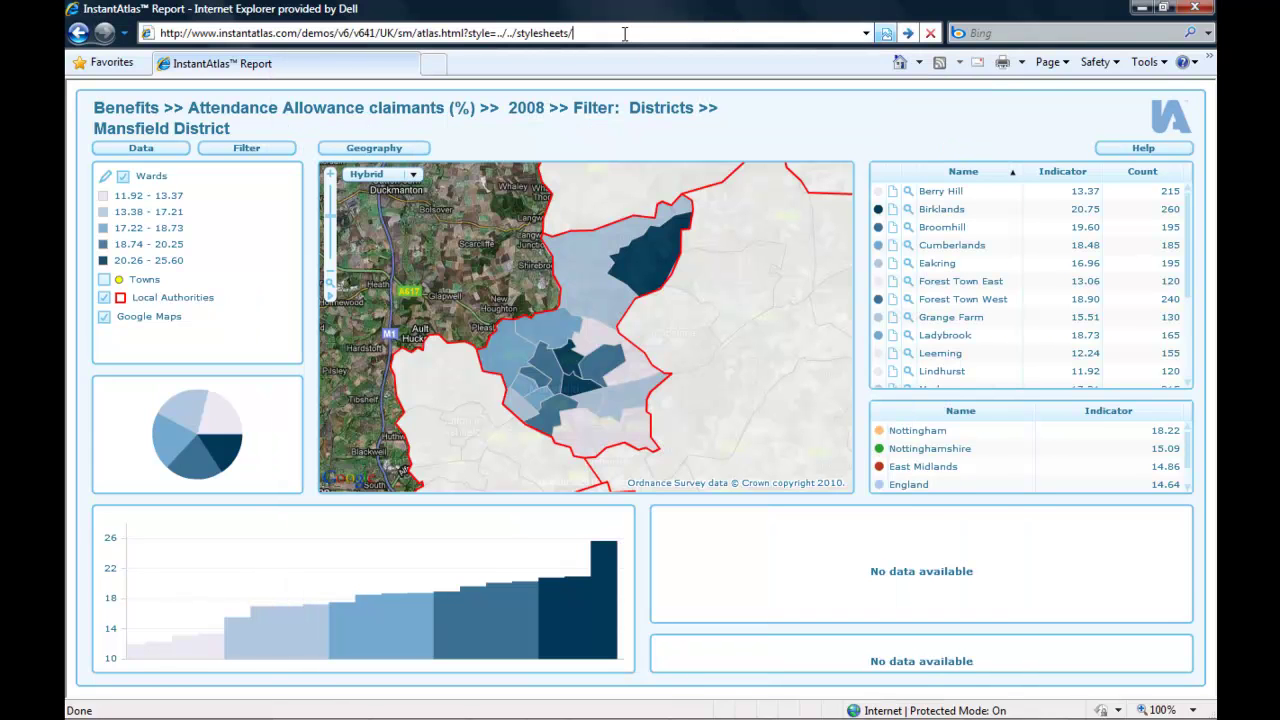
key(ctrl+v)
key(Return)
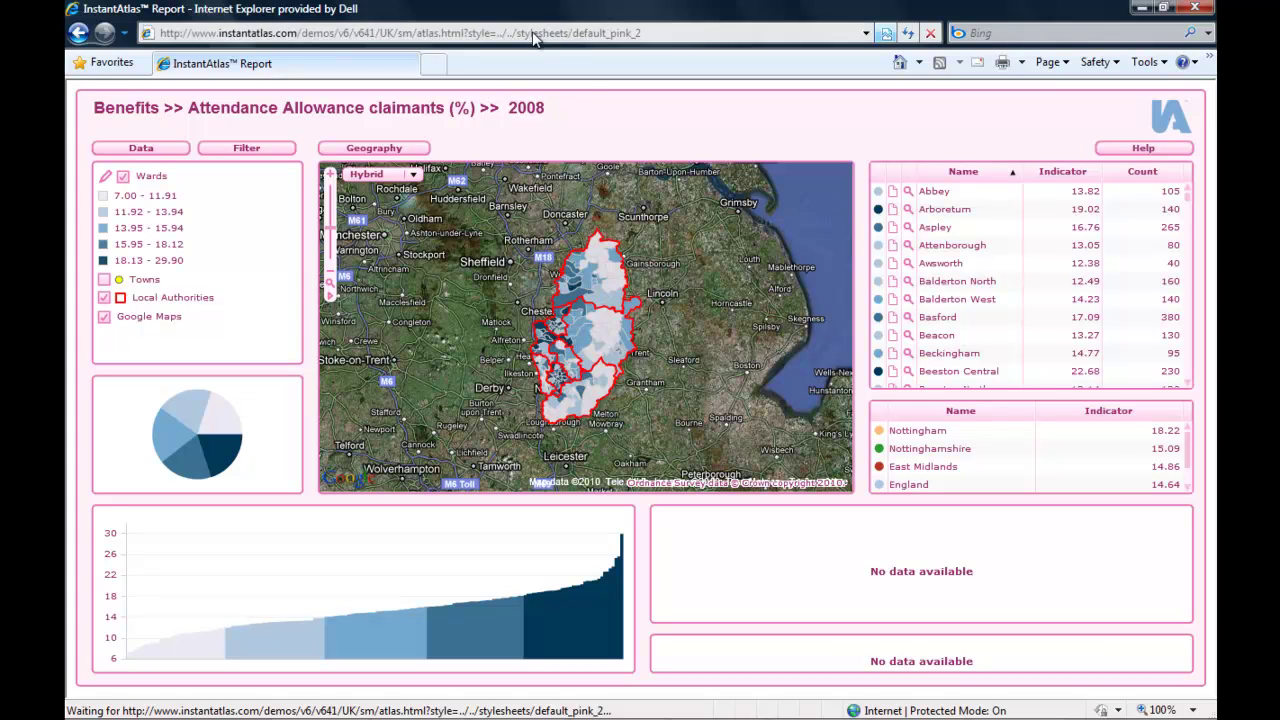
Copy "style=../../stylesheets/default_pink_2" from the report URL and go back to the report filtered on Mansfield District
drag(467, 33, 641, 31)
key(ctrl+c)
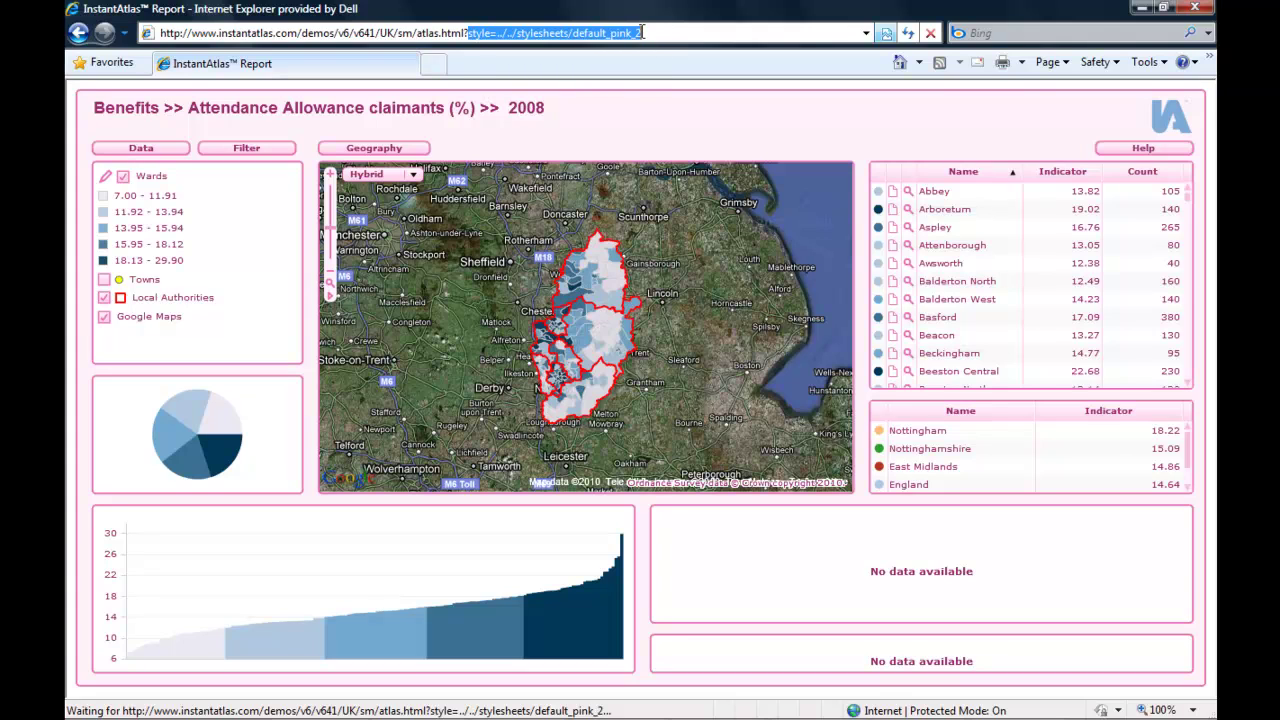
click(78, 35)
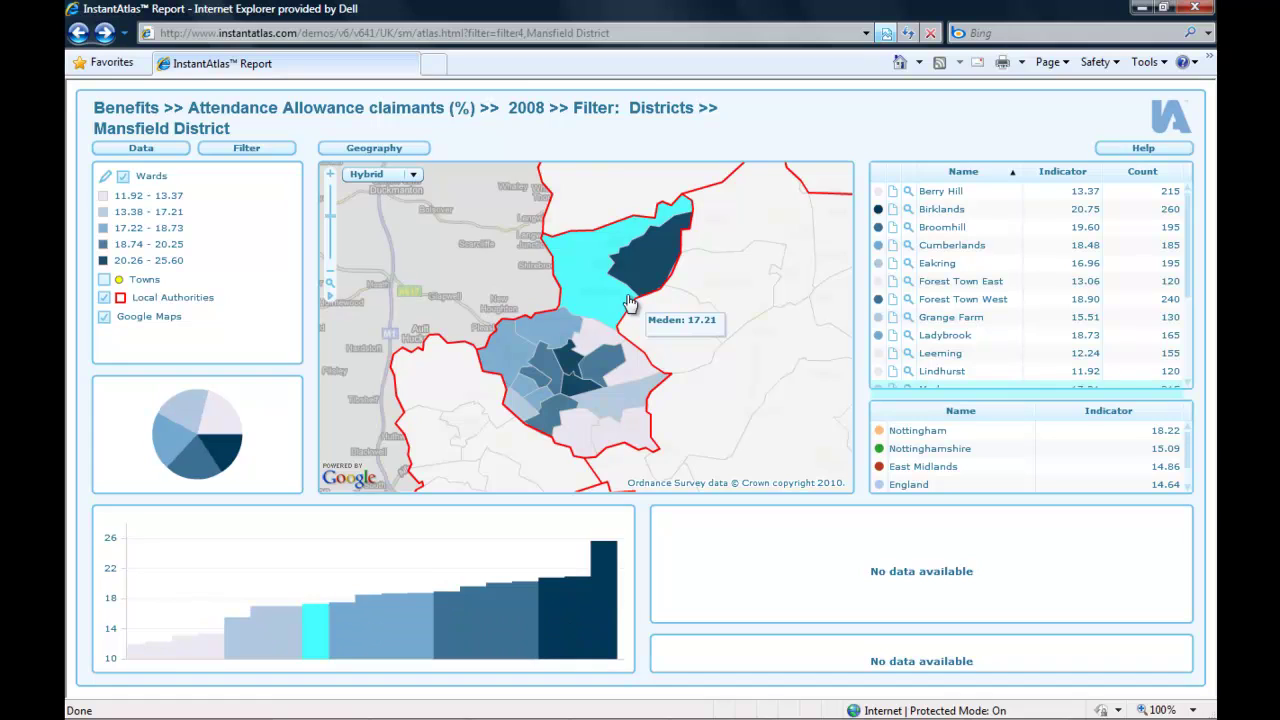
Add "&style=../../stylesheets/default_pink_2" after the Mansfield District filter in the report URL and load the combined address
click(643, 33)
click(644, 33)
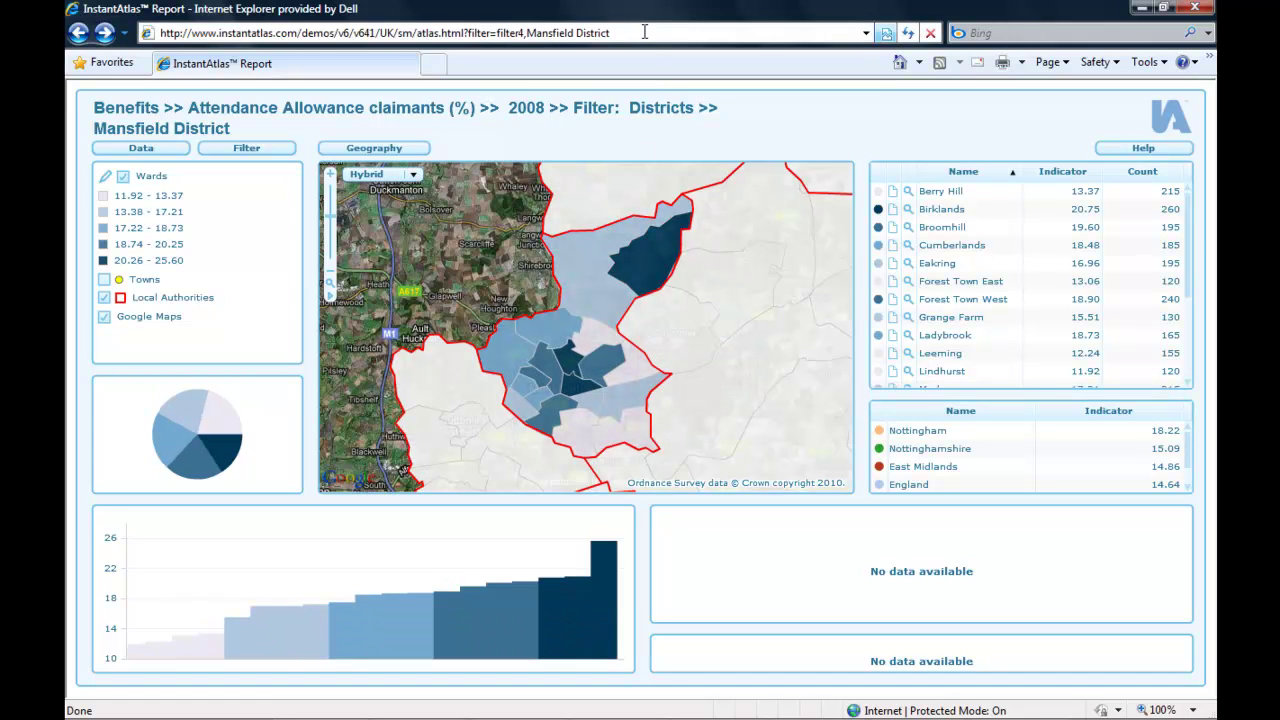
text(&)
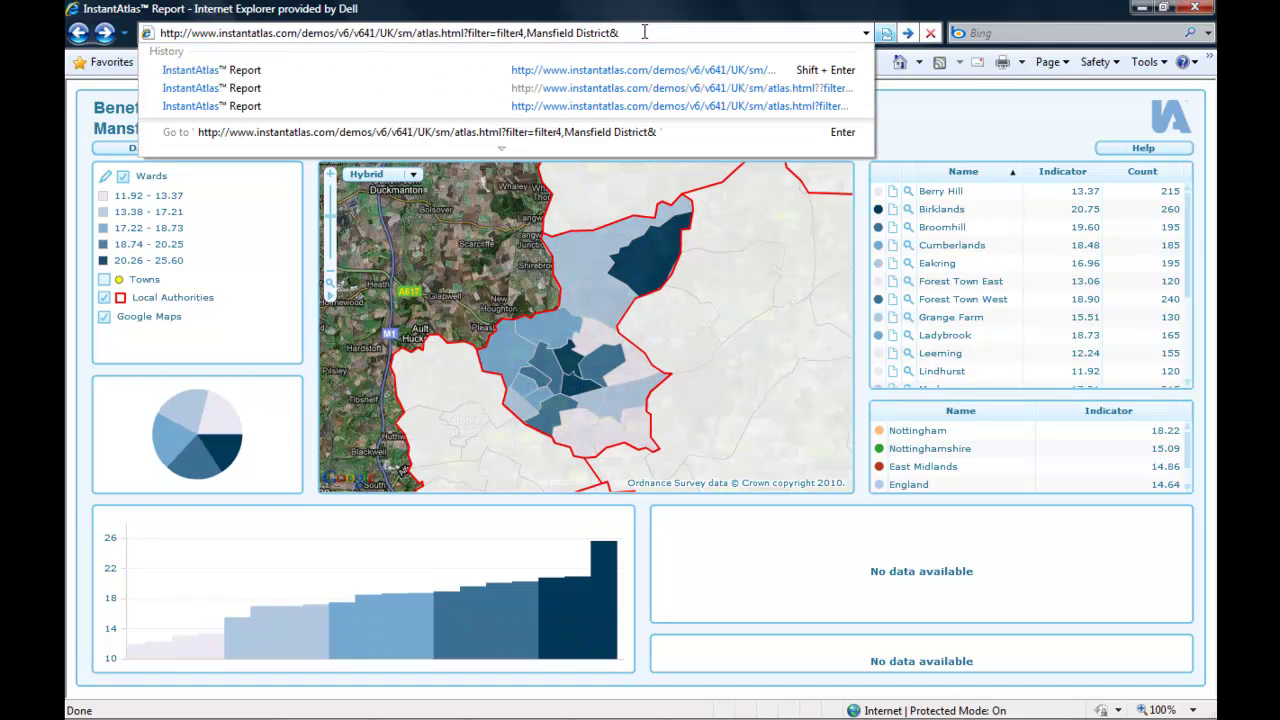
key(ctrl+v)
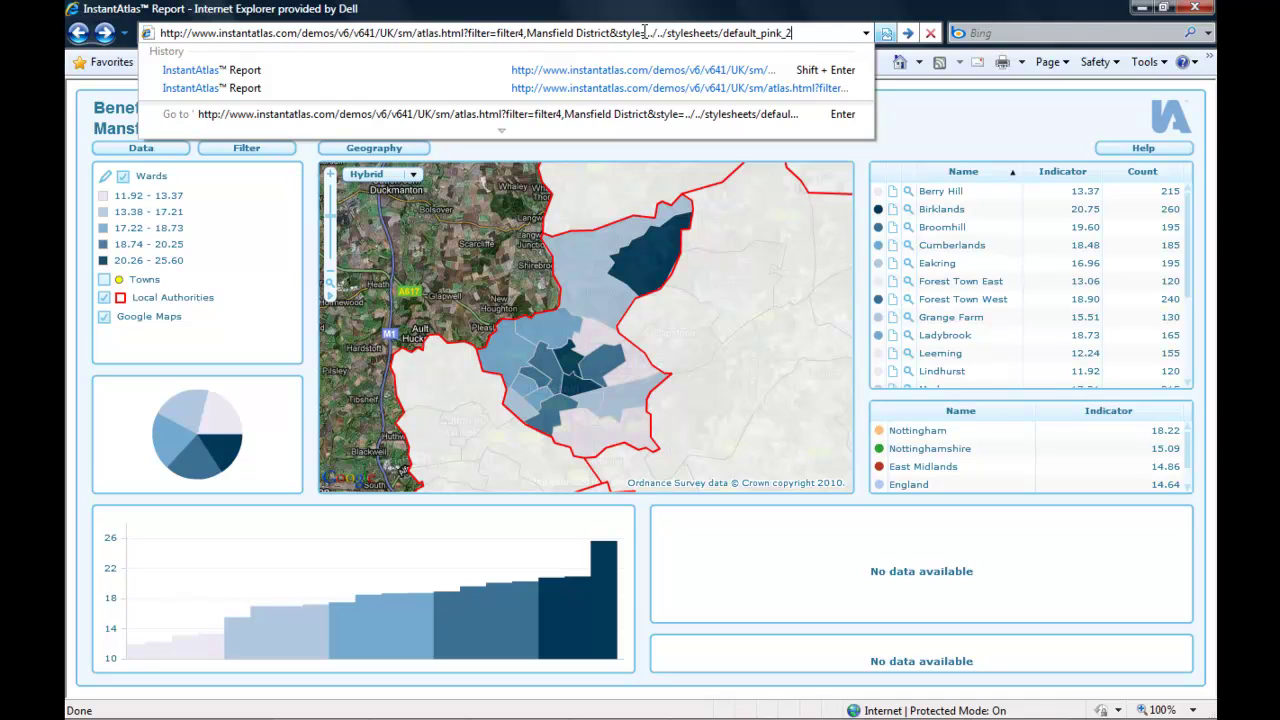
key(Return)
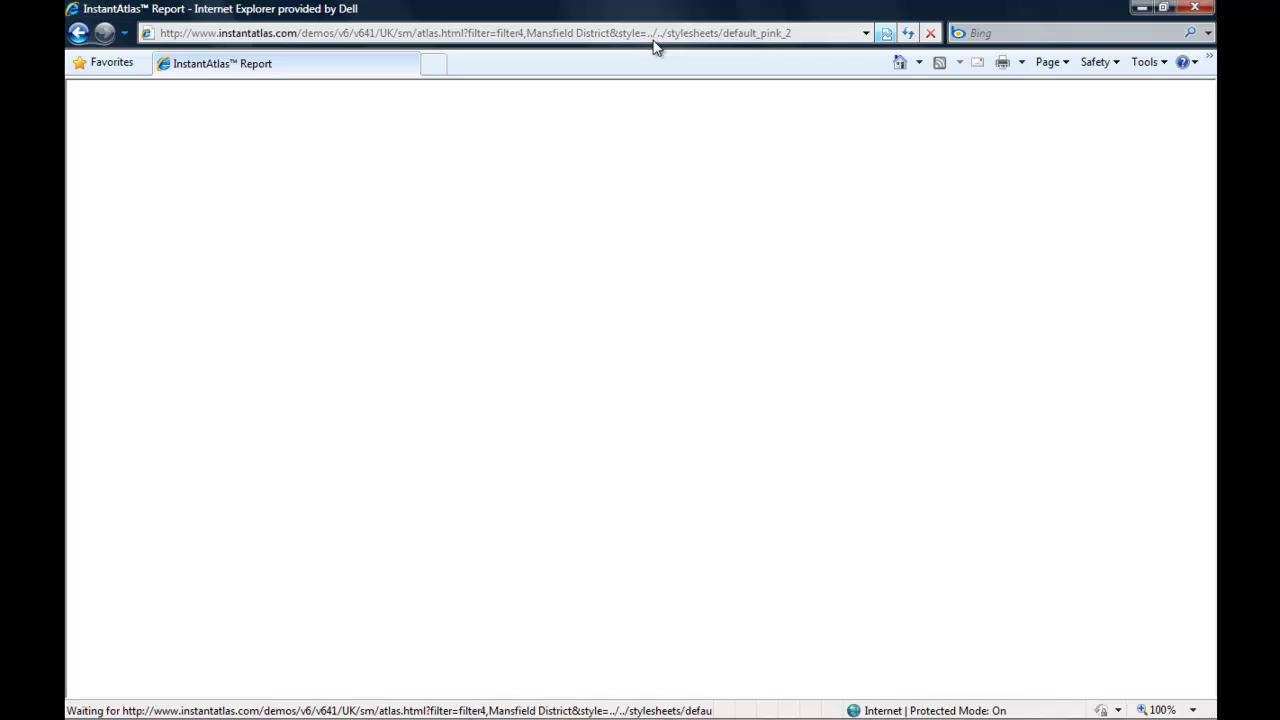